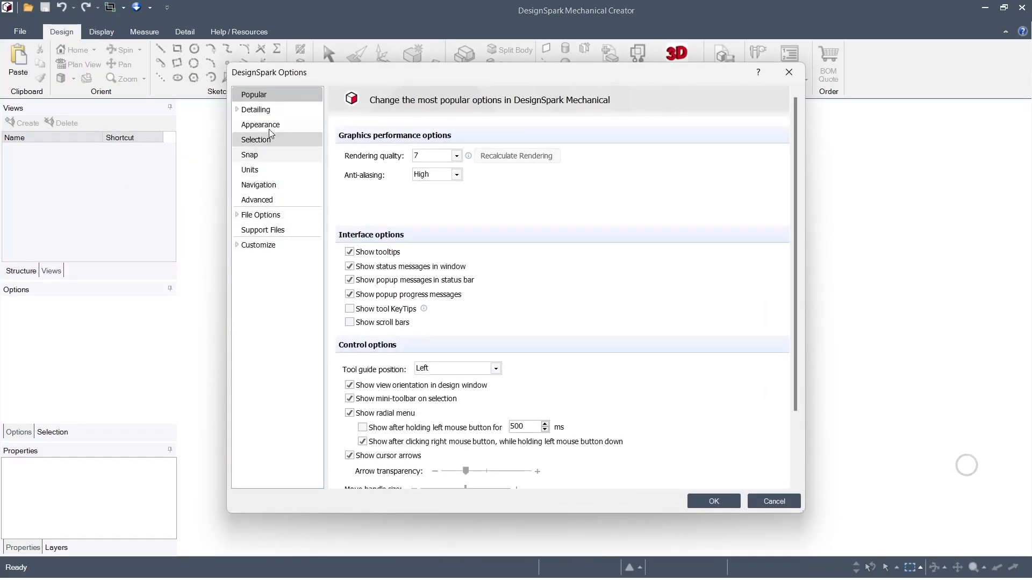
- Review the unit type choices and the appearance settings in the program options, and accept the options
left_click(268, 170)
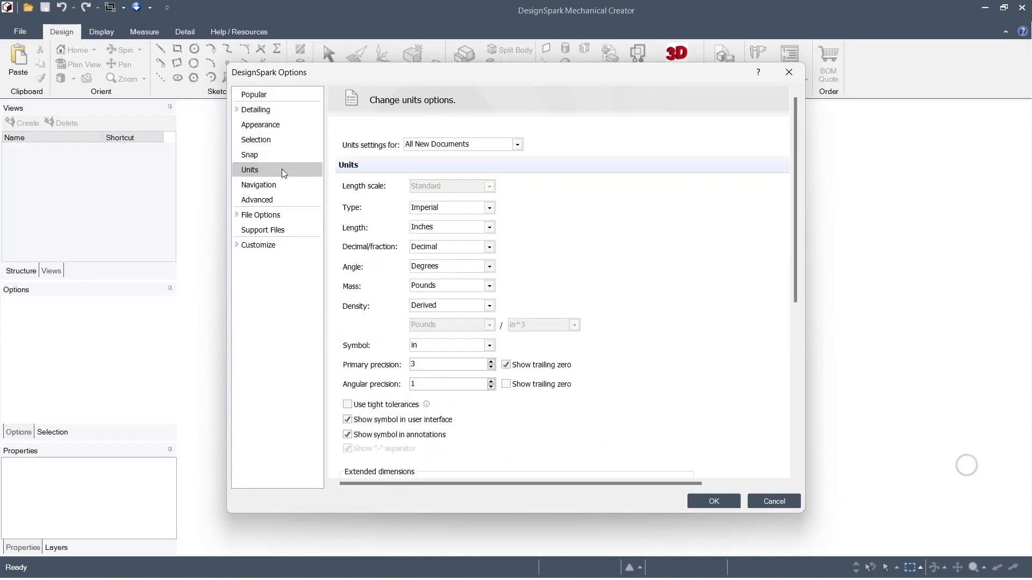
left_click(490, 208)
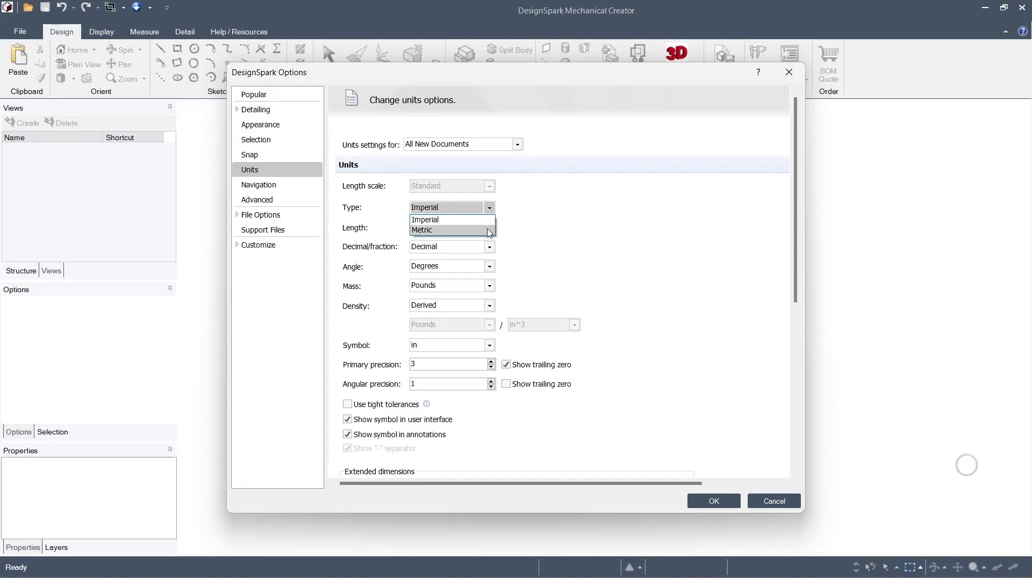
left_click(585, 236)
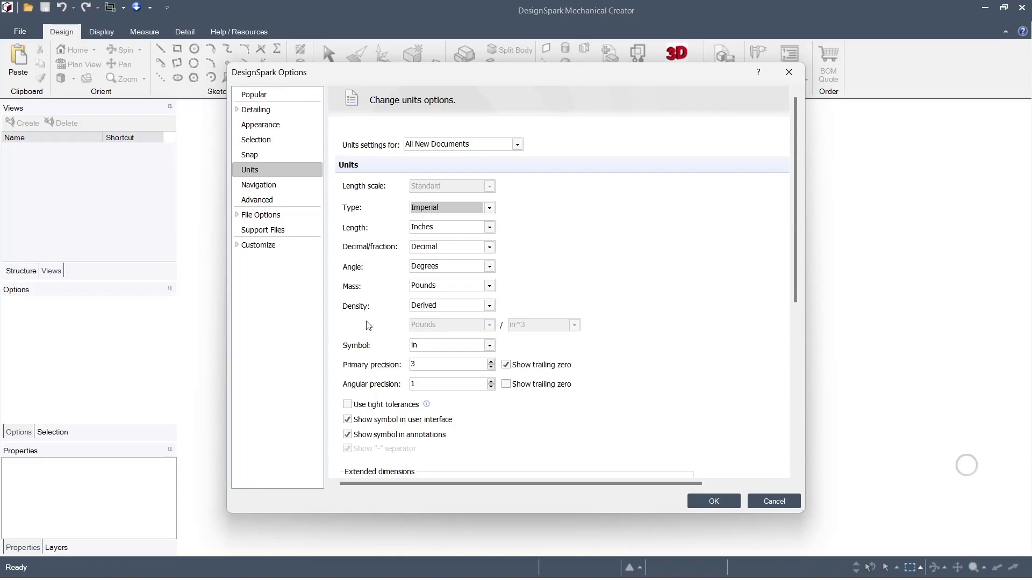
left_click(264, 125)
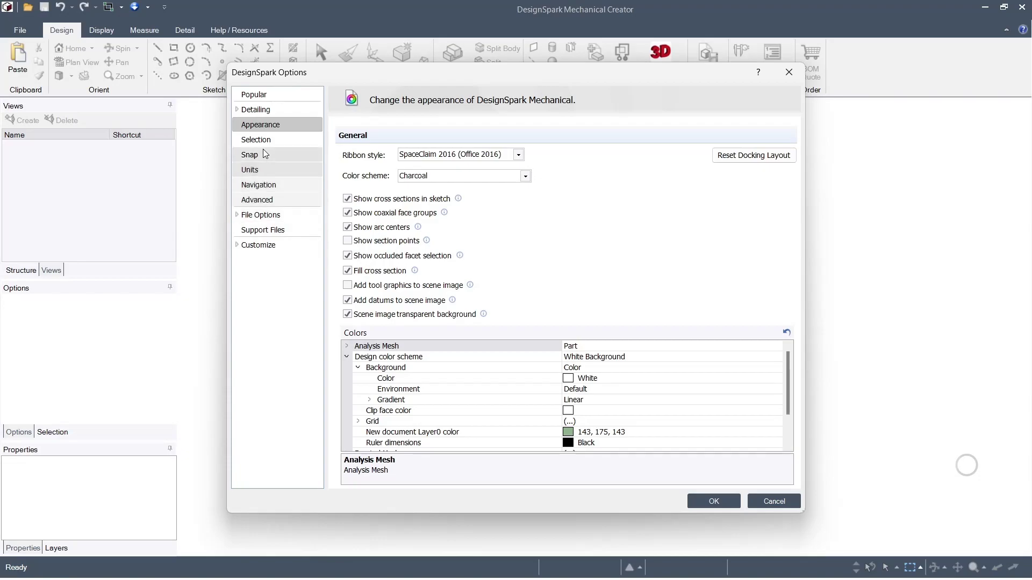
left_click(698, 499)
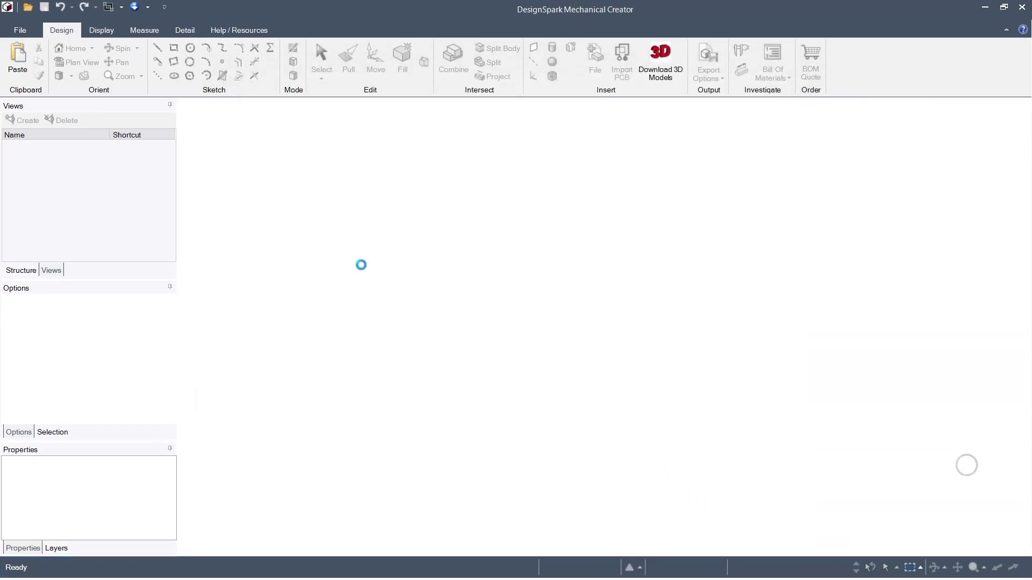
- Create a new empty design document
left_click(22, 30)
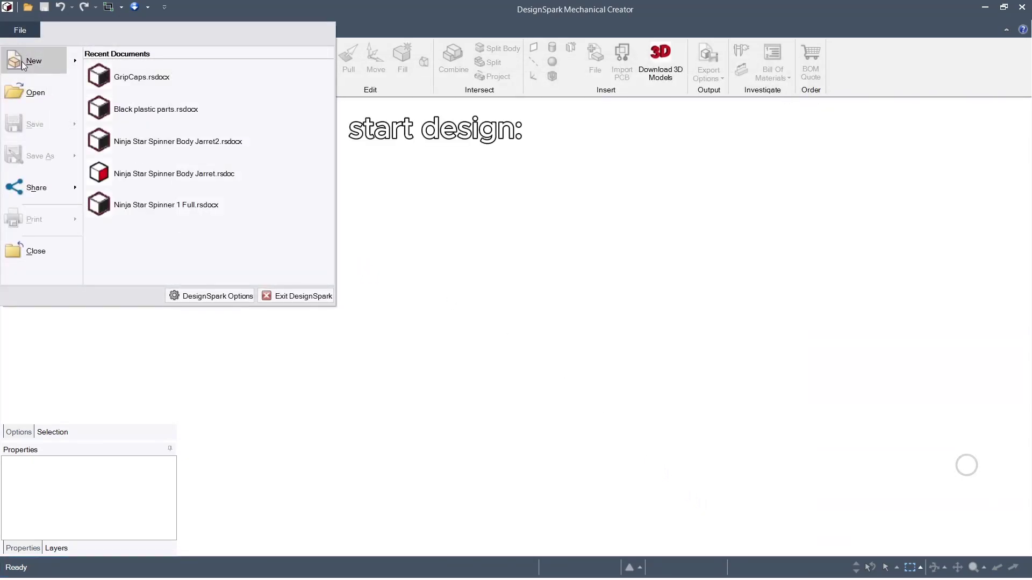
mouse_move(24, 64)
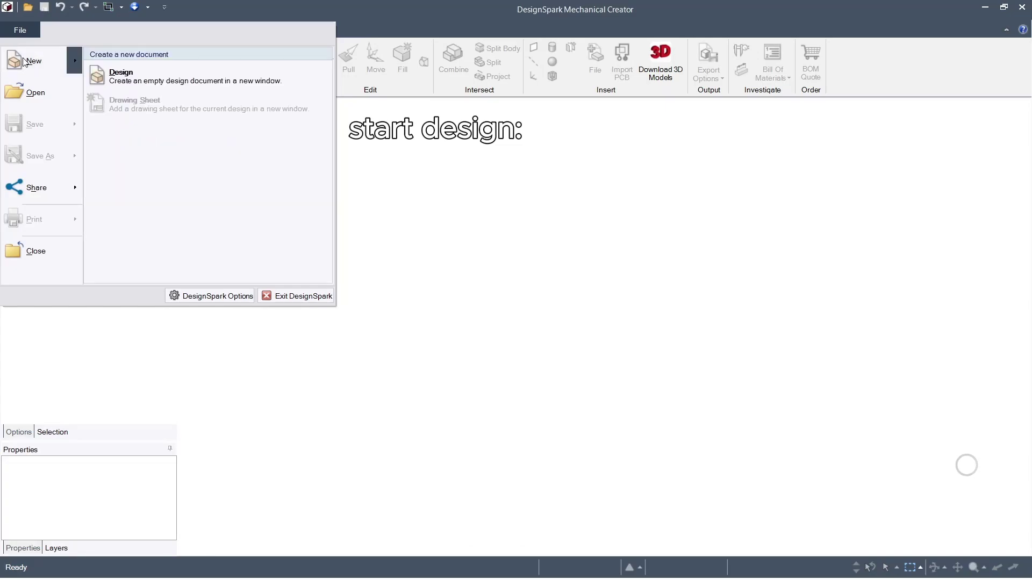
left_click(173, 82)
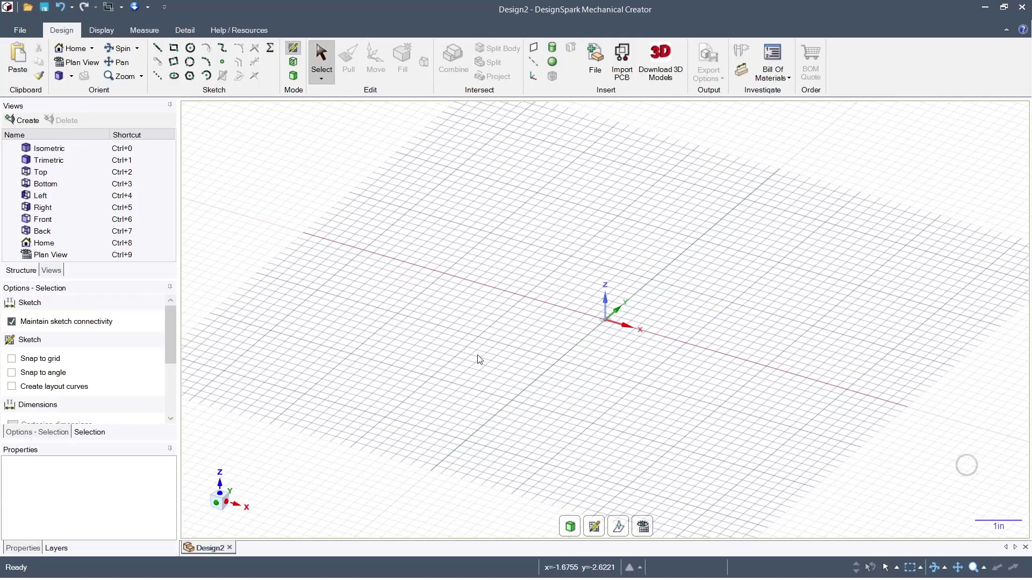
mouse_move(454, 355)
middle_mouse_down()
mouse_move(530, 384)
mouse_move(479, 382)
mouse_move(424, 359)
mouse_move(477, 385)
mouse_move(516, 384)
mouse_move(444, 363)
mouse_move(428, 317)
mouse_move(529, 354)
mouse_move(456, 373)
mouse_move(437, 394)
mouse_move(389, 392)
mouse_move(410, 392)
middle_mouse_up()
scroll(534, 310, "up", 2)
scroll(535, 311, "up", 3)
scroll(525, 272, "up", 2)
scroll(527, 274, "down", 5)
middle_click_drag(453, 336, 445, 287)
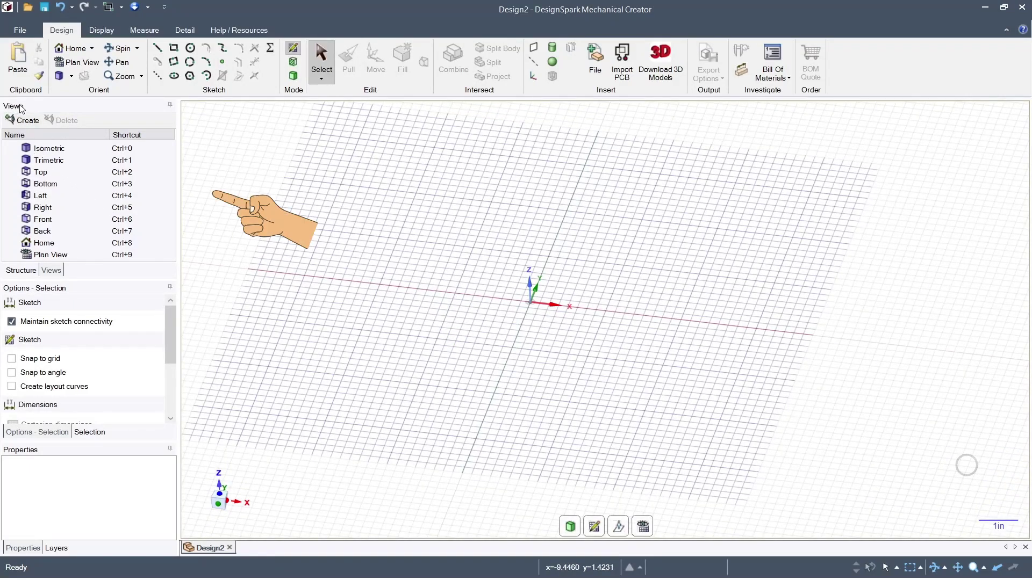
- Try the Trimetric, Top and Bottom standard views and return the sketch grid to the Top view
double_click(50, 160)
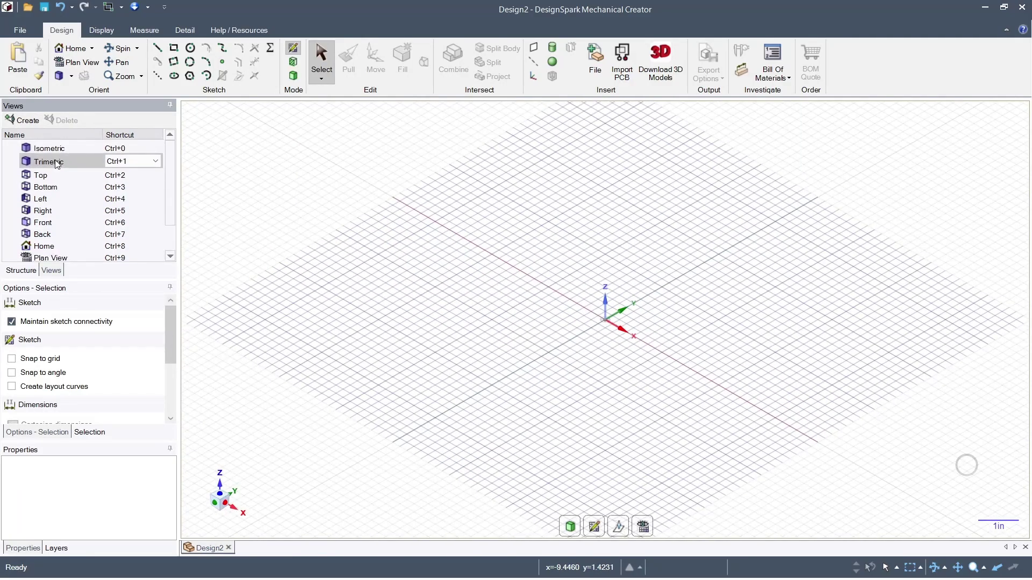
double_click(43, 174)
double_click(51, 188)
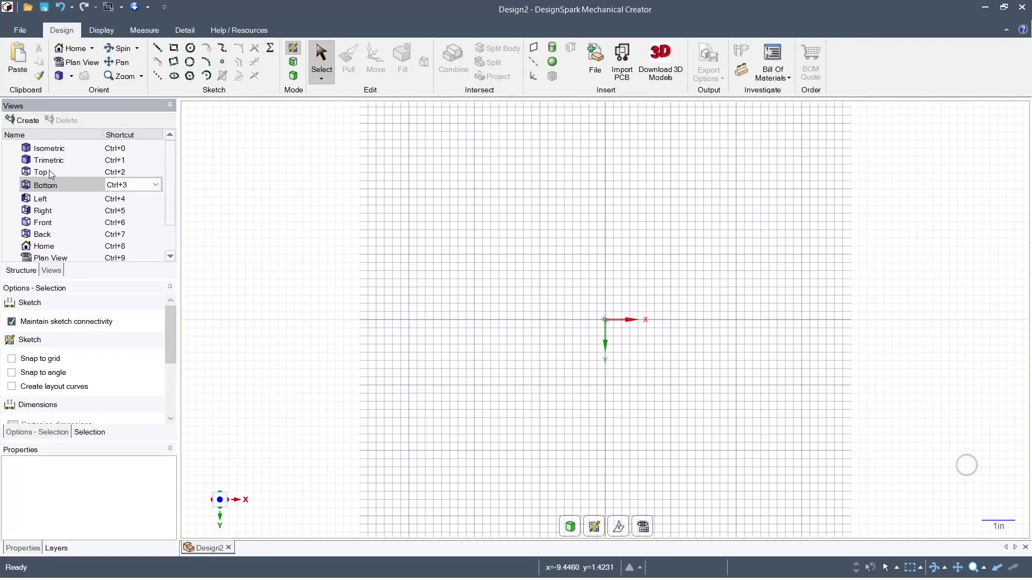
double_click(51, 173)
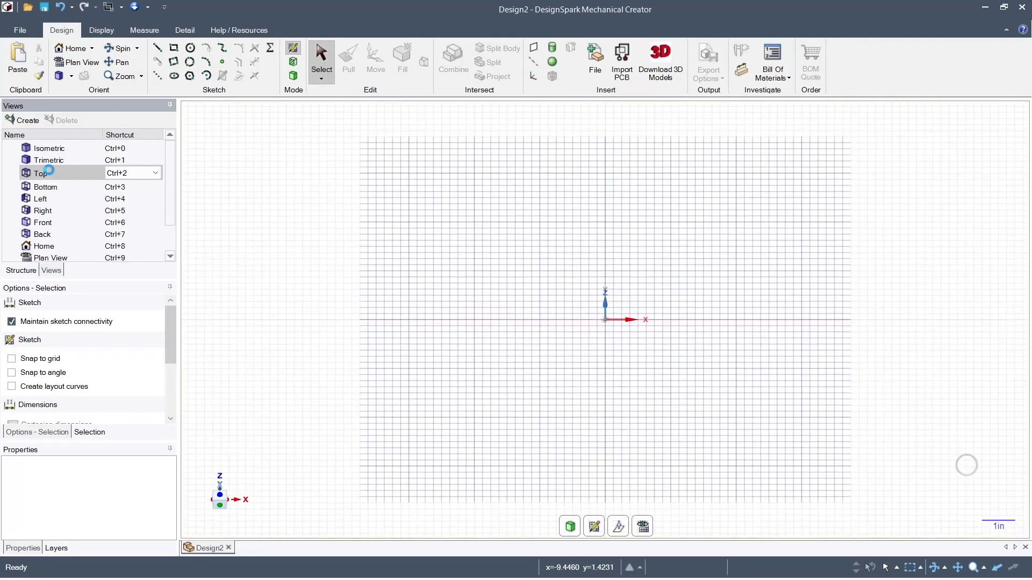
scroll(629, 318, "up", 2)
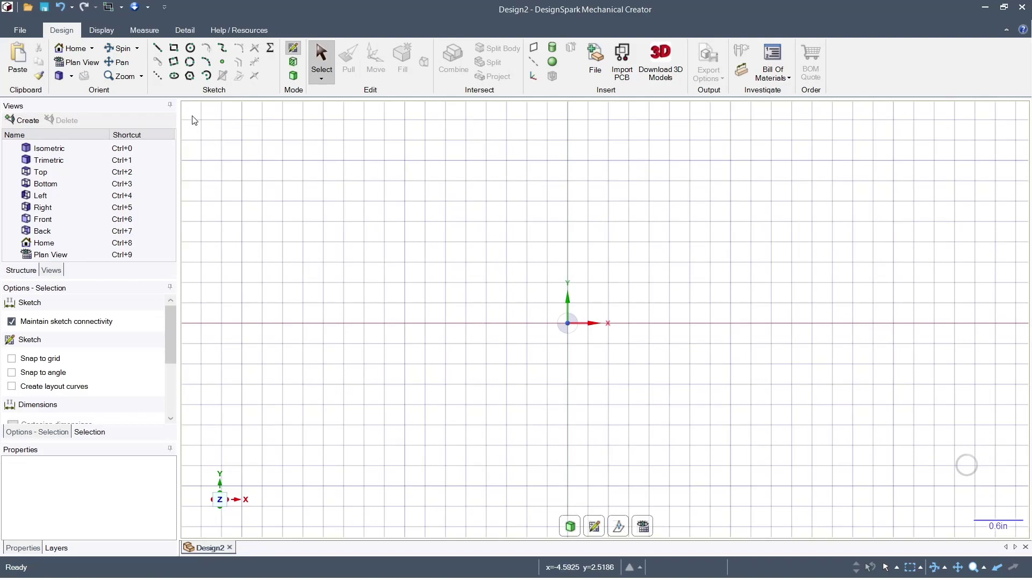
- Sketch a rectangle 2 in wide and 1 in high on the sketch grid, enclosing the origin near its lower-right corner
left_click(174, 49)
left_click(437, 248)
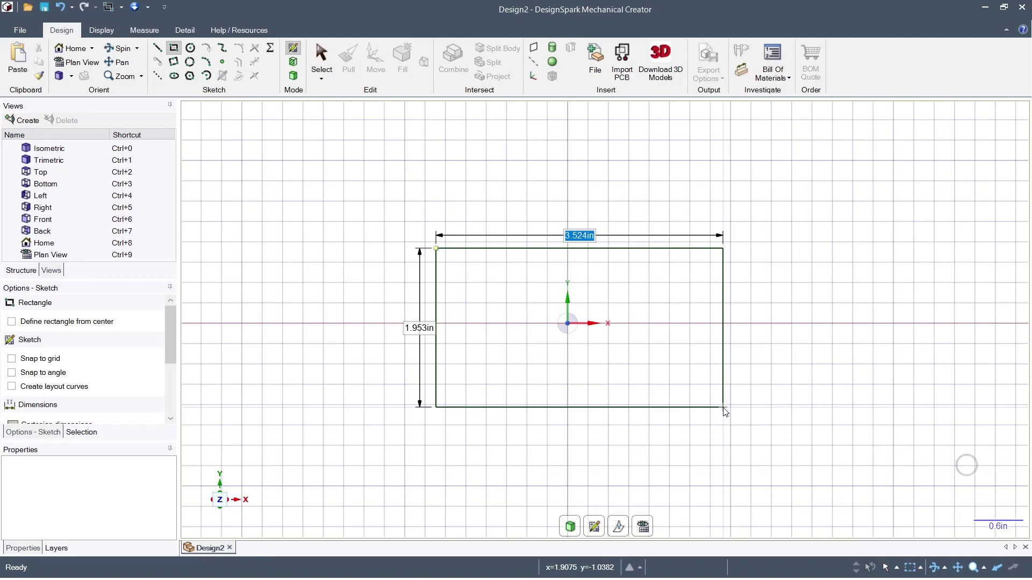
type("2")
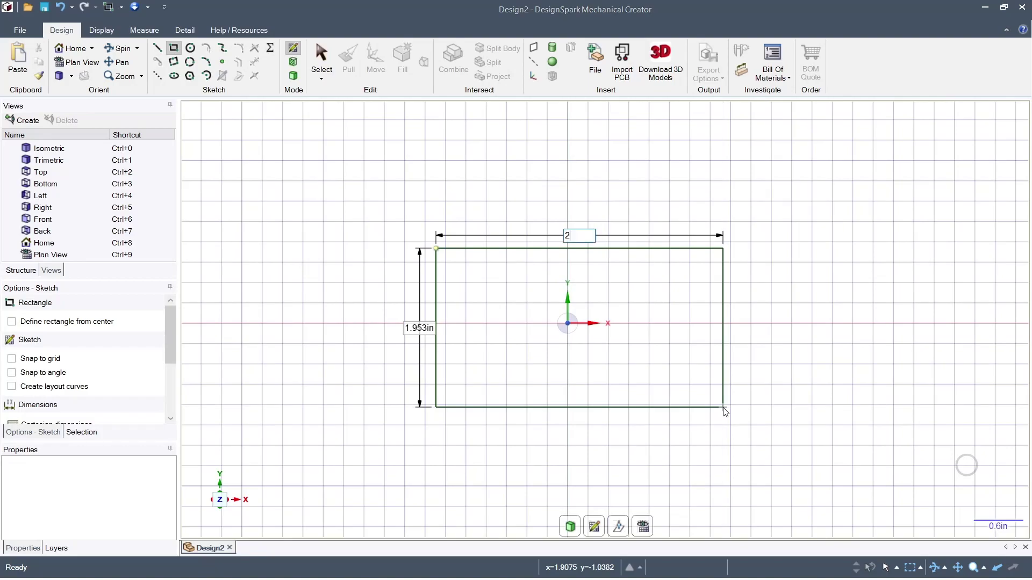
key("Tab")
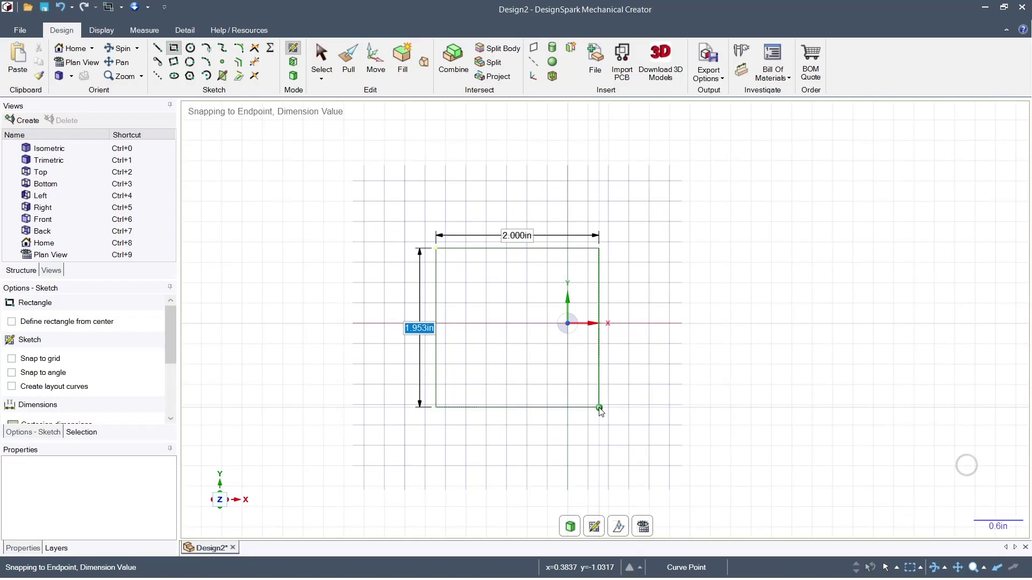
type("1")
key("Return")
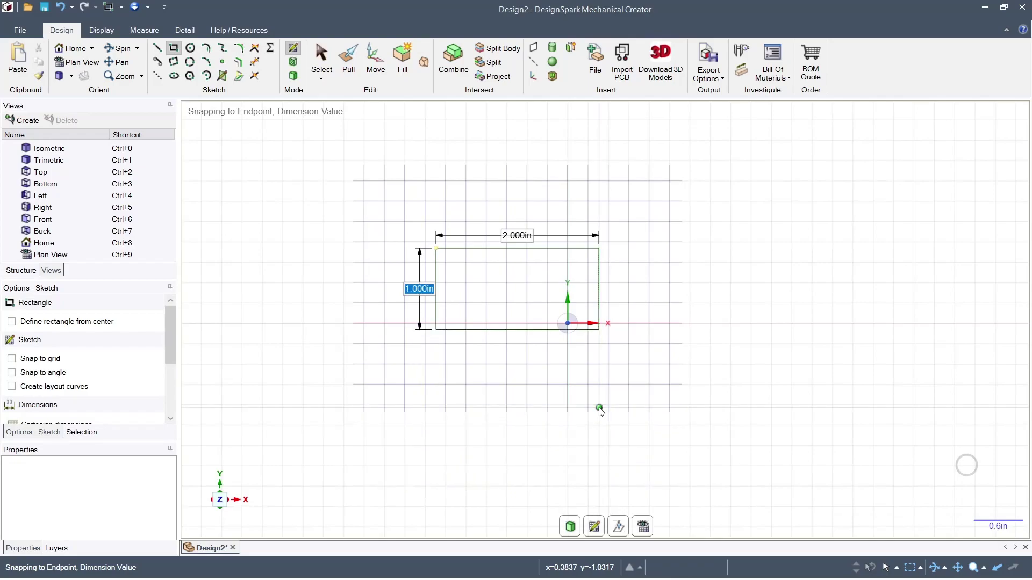
scroll(538, 414, "up", 1)
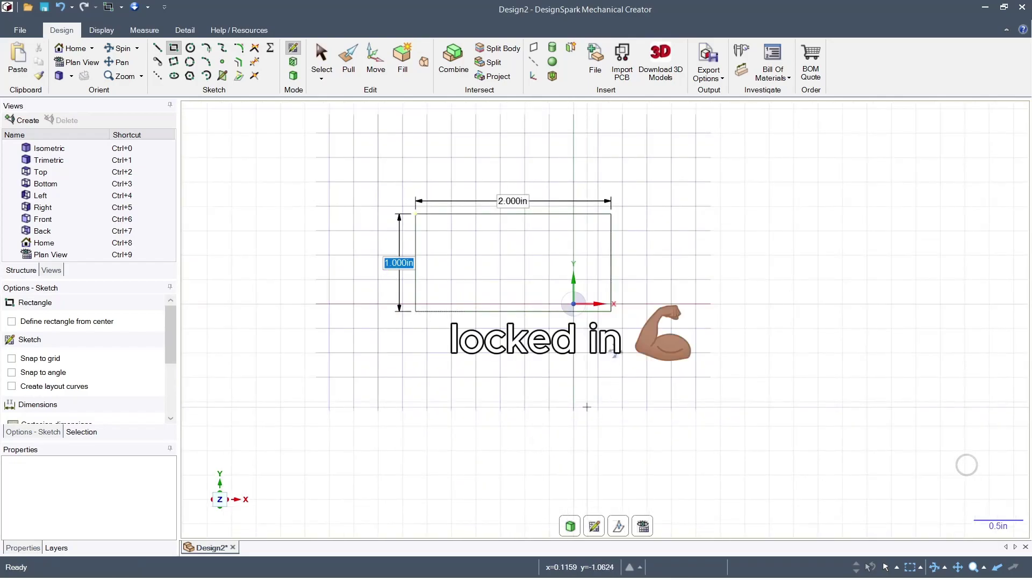
key("v")
scroll(499, 303, "up", 2)
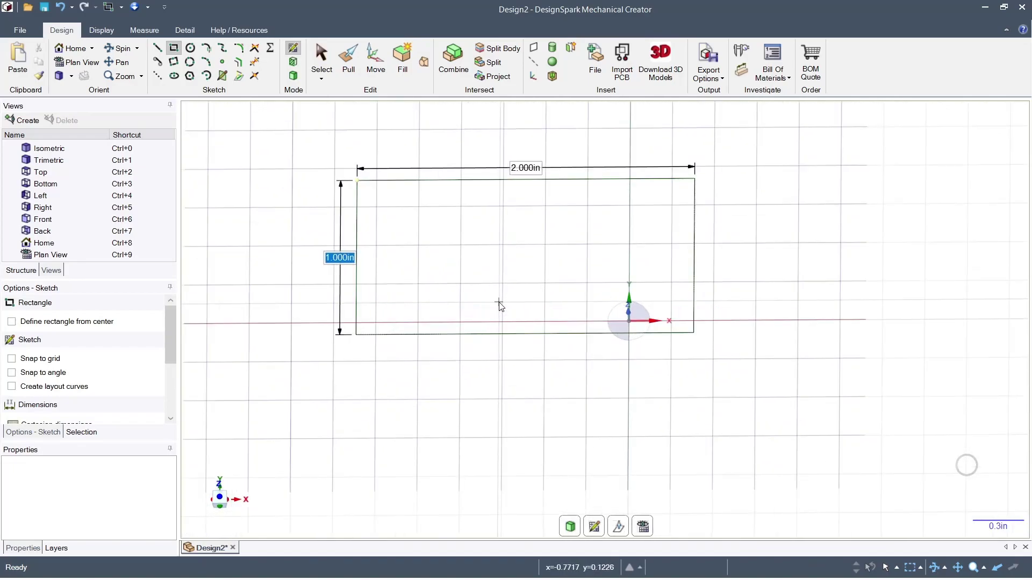
key("Return")
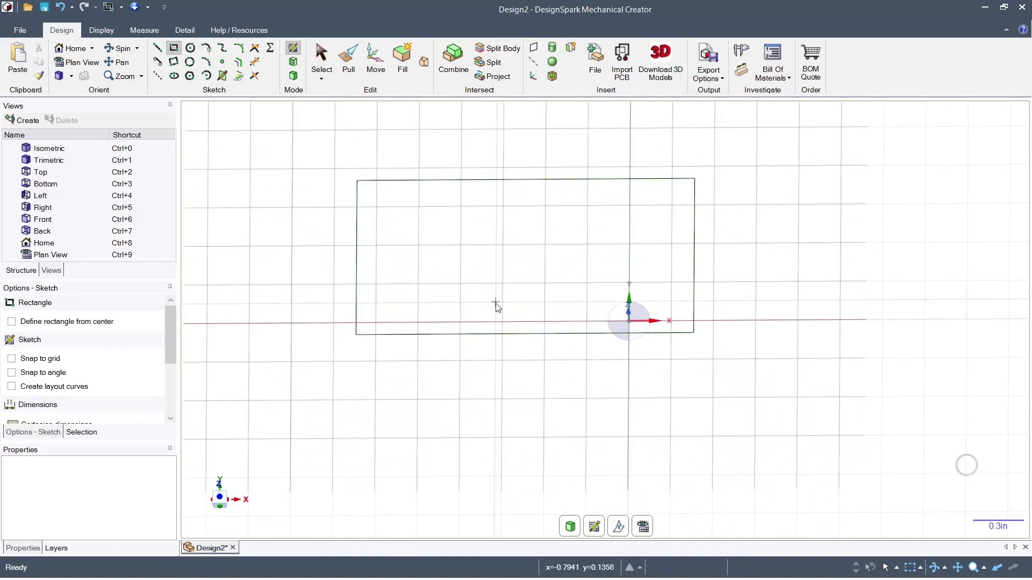
- Return to the Top view and turn the sketched rectangle into a flat face by switching to 3D mode
scroll(495, 304, "down", 2)
double_click(40, 172)
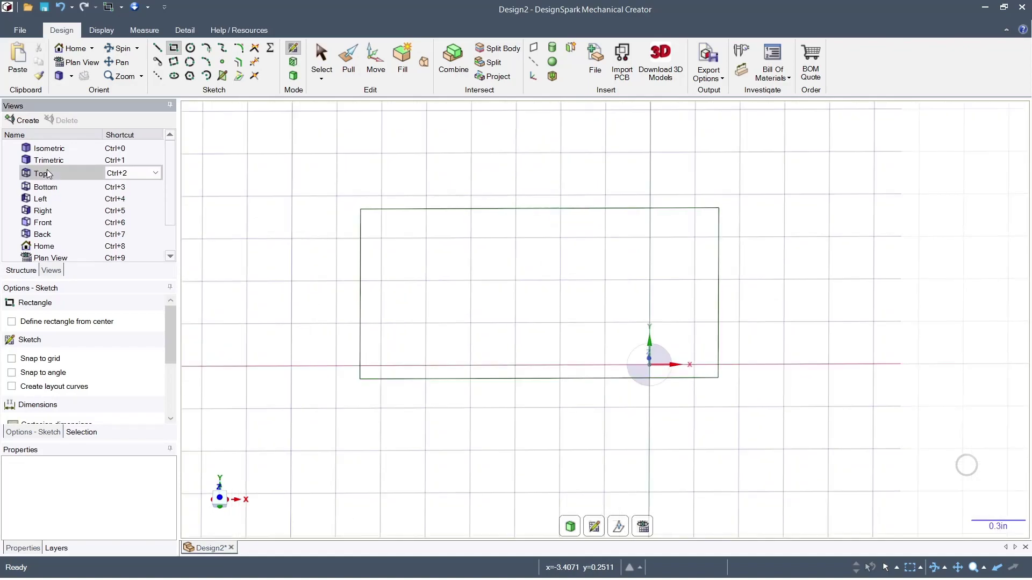
scroll(436, 256, "down", 3)
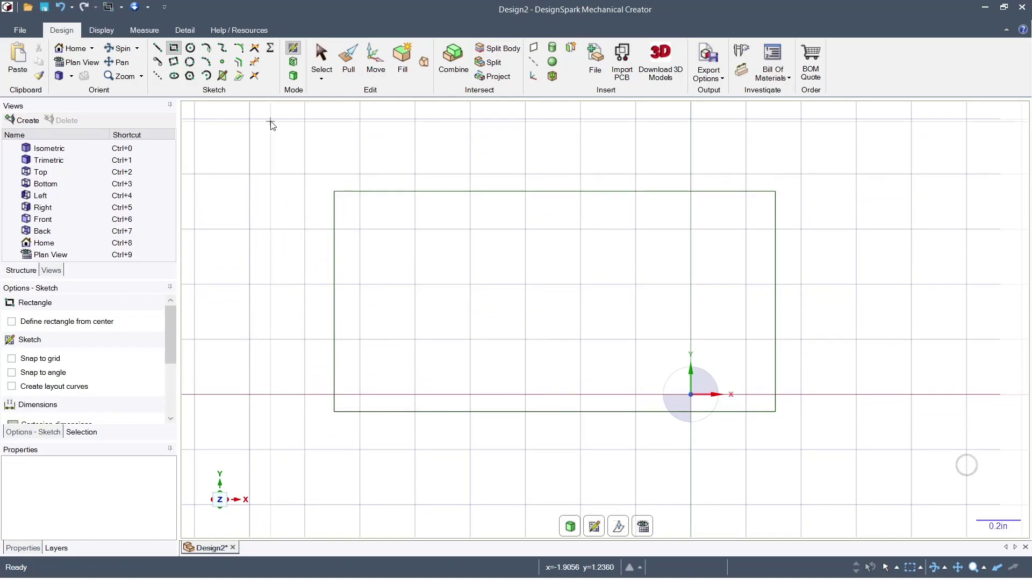
left_click(294, 76)
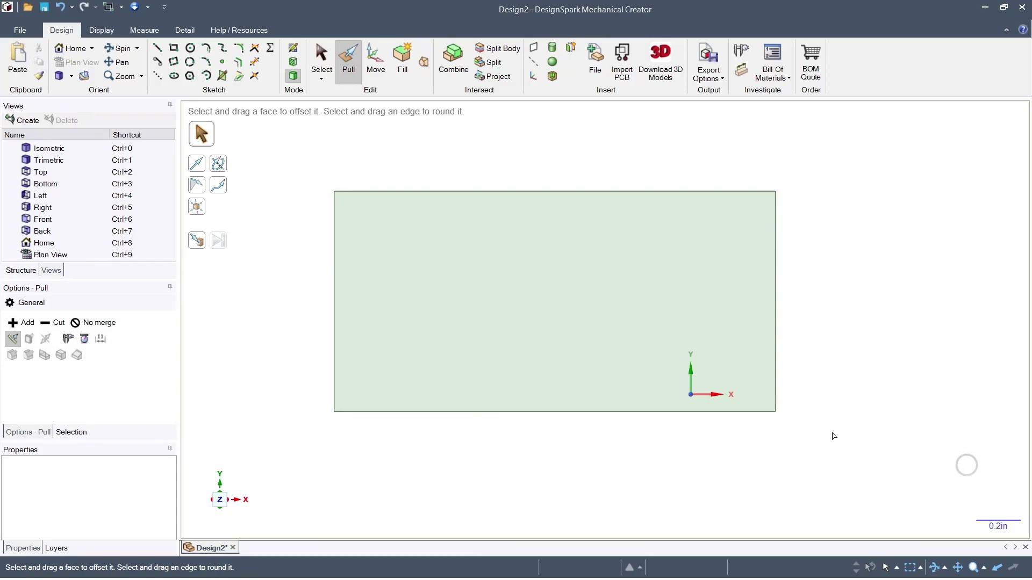
- Pull the rectangular face upward 0.5 in to make a solid block
mouse_move(824, 432)
middle_mouse_down()
mouse_move(831, 353)
mouse_move(857, 306)
mouse_move(799, 313)
mouse_move(816, 336)
middle_mouse_up()
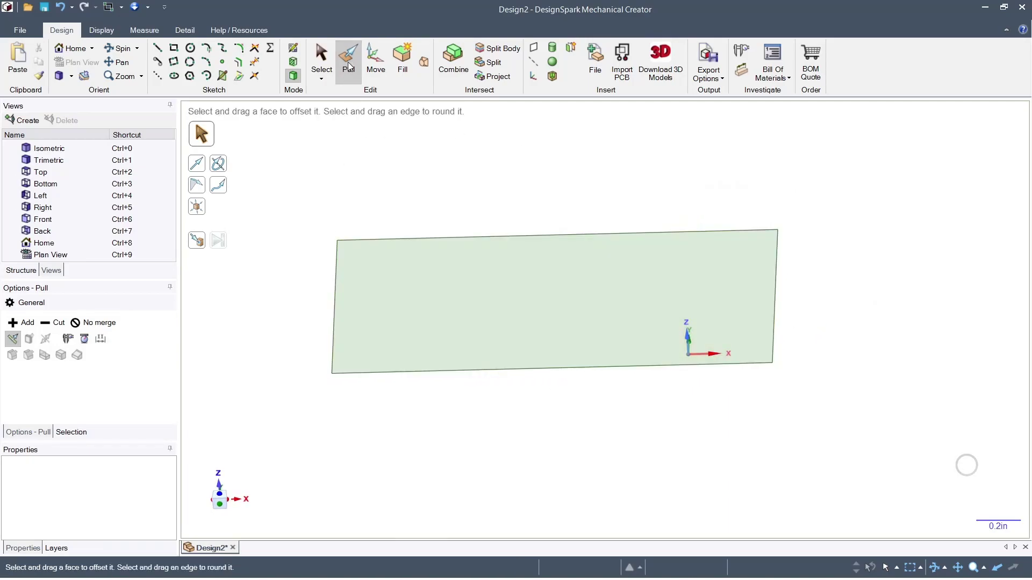
left_click(462, 269)
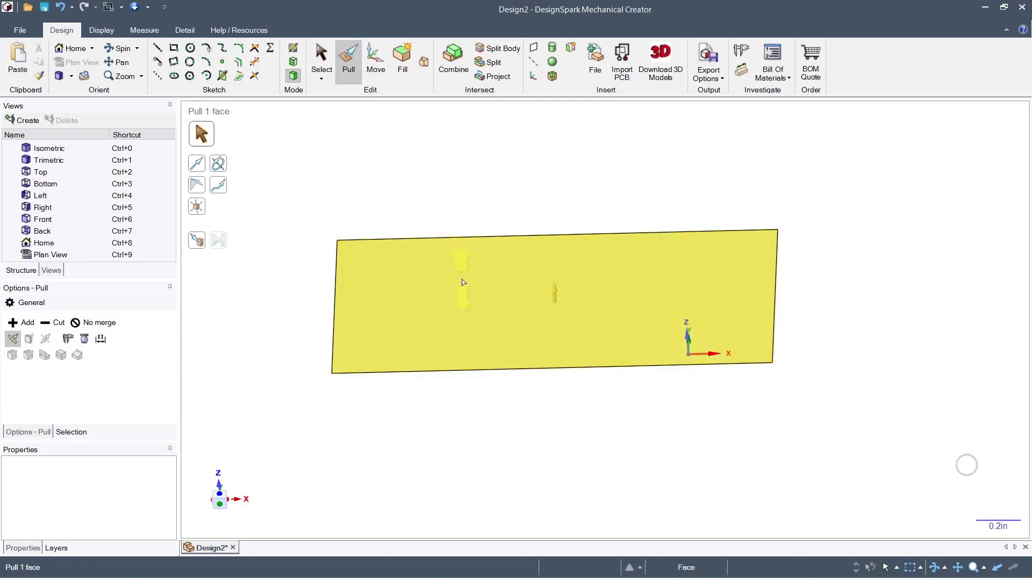
left_click(463, 282)
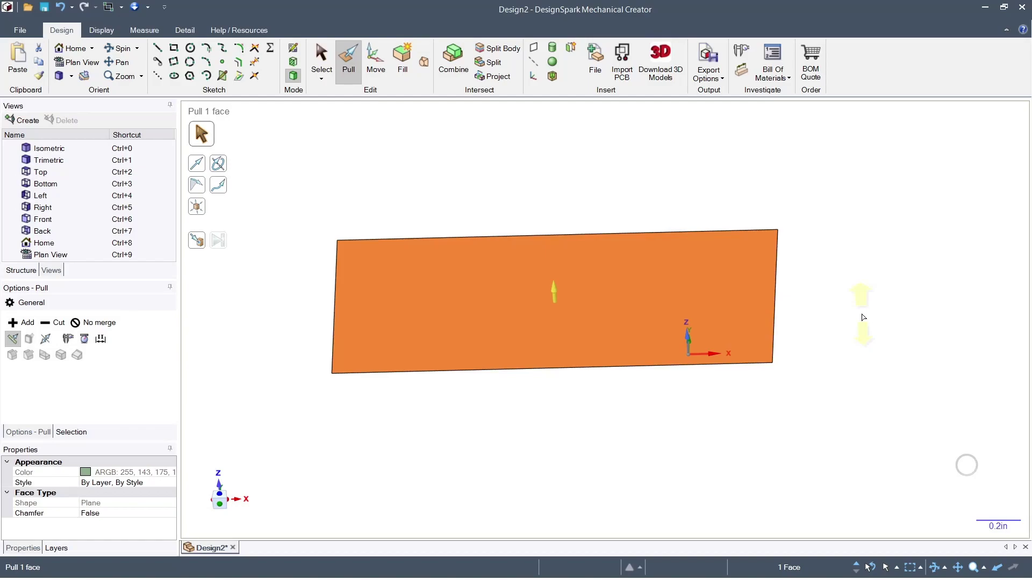
left_click_drag(862, 304, 853, 233)
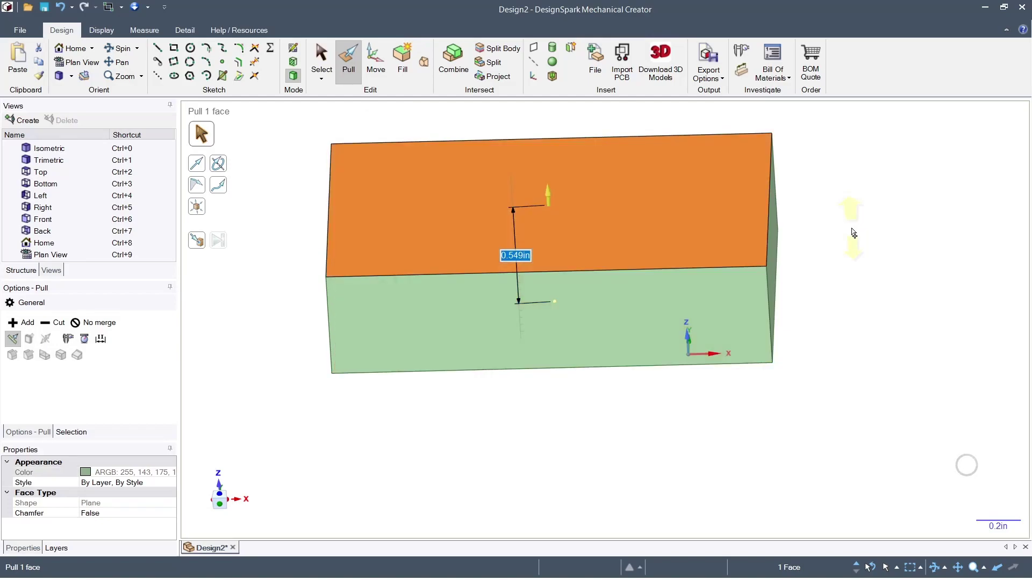
type(".5")
key("Return")
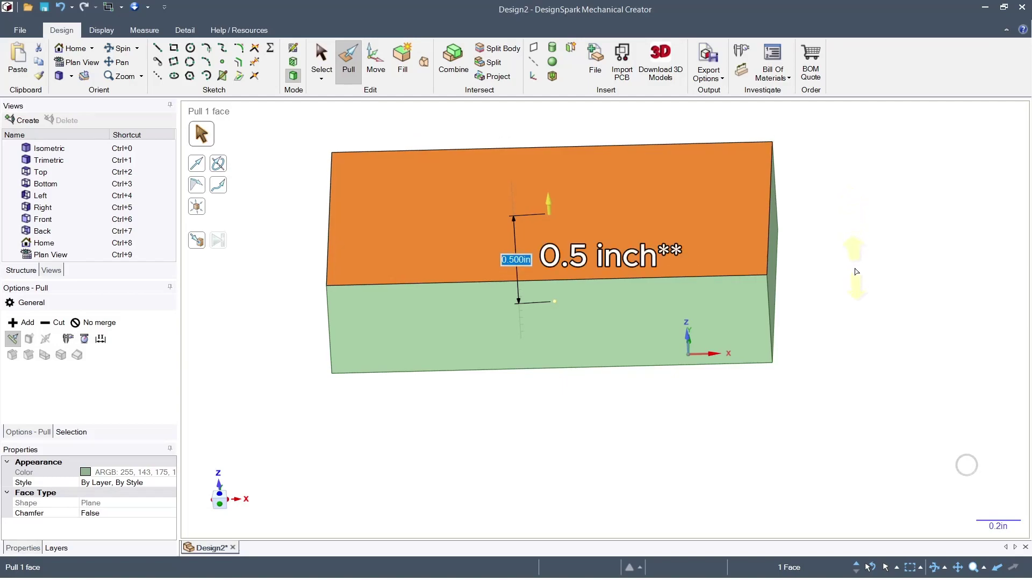
left_click(896, 338)
- Examine the block's lower-left corner and where the origin lies relative to the block
mouse_move(893, 337)
middle_mouse_down()
mouse_move(801, 359)
mouse_move(711, 338)
mouse_move(856, 352)
mouse_move(895, 336)
middle_mouse_up()
scroll(559, 401, "down", 5)
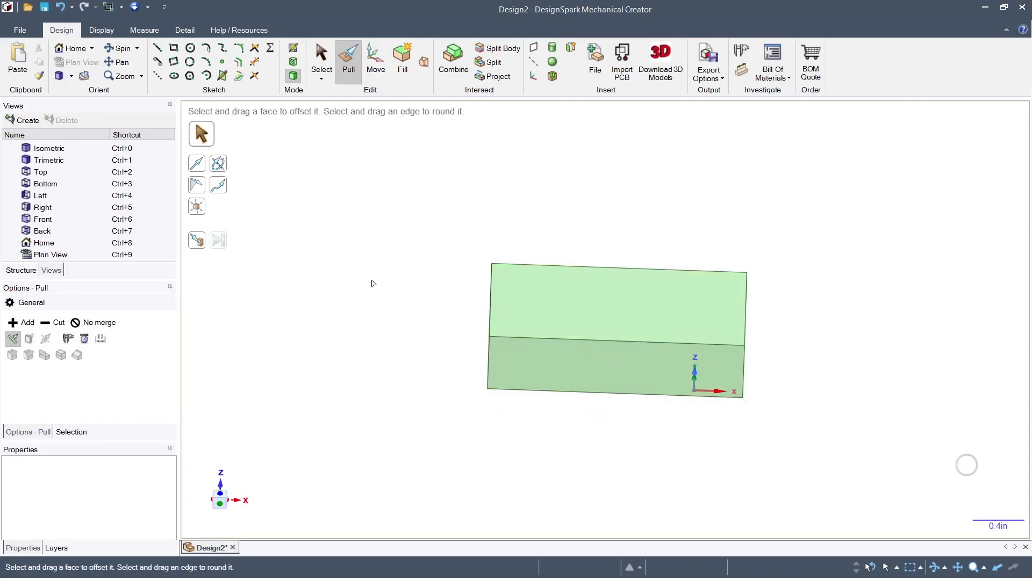
left_click(487, 392)
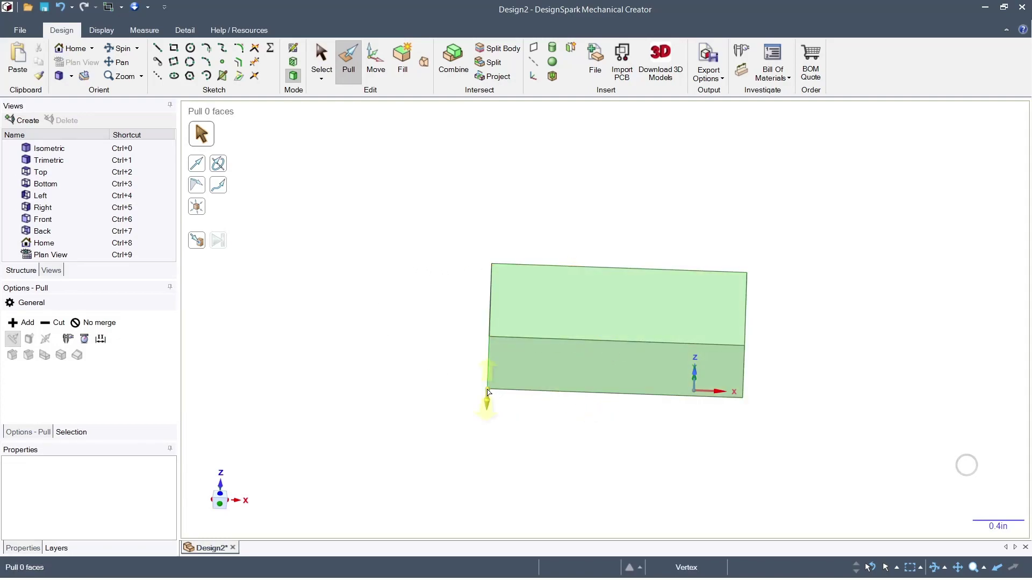
left_click(505, 405)
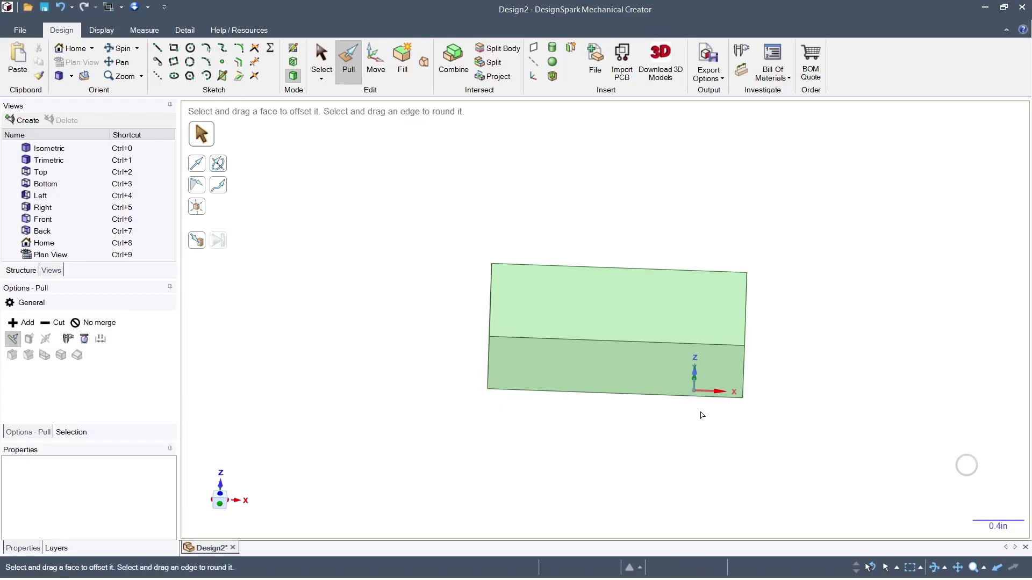
left_click(693, 390)
scroll(693, 389, "up", 6)
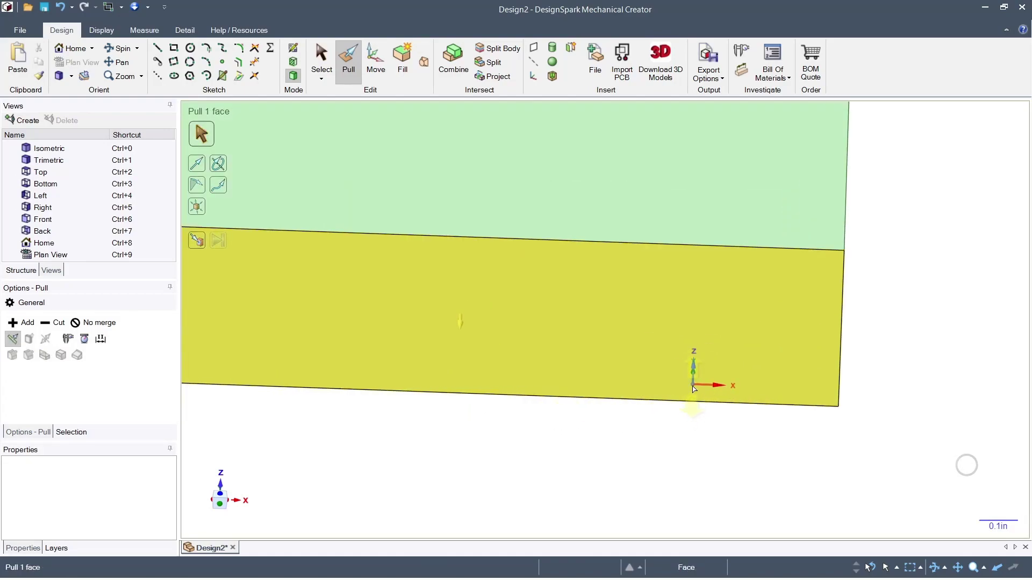
scroll(694, 391, "down", 2)
left_click(311, 322)
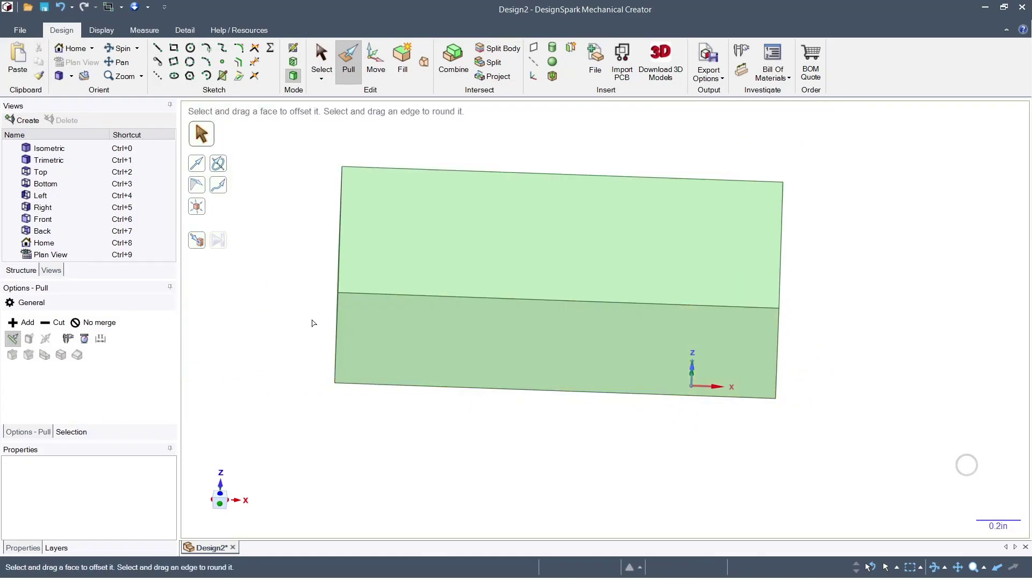
scroll(338, 323, "down", 5)
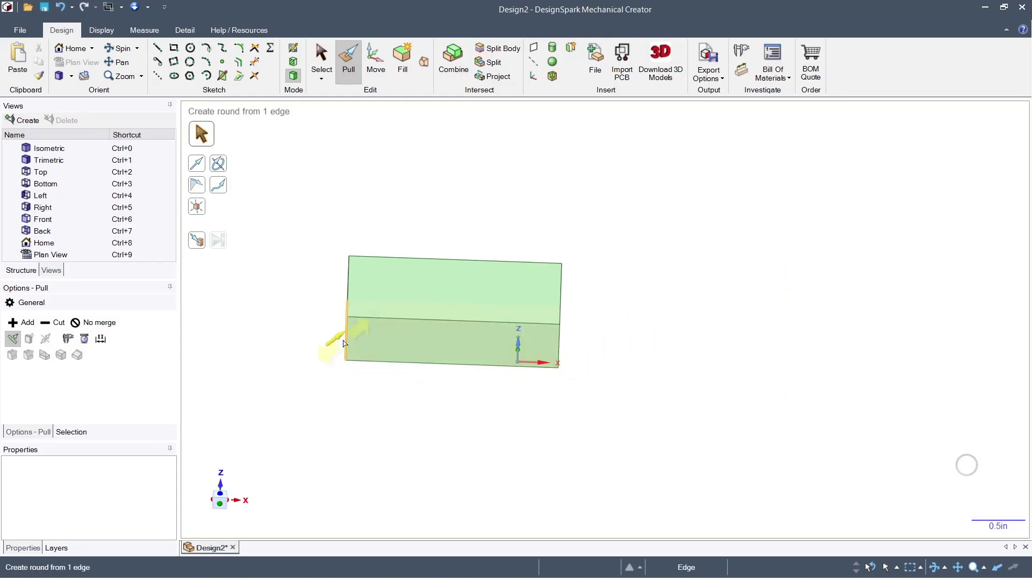
- Select the whole block for moving and anchor the Move handle at its lower front corner, at the negative X end
left_click(376, 59)
left_click_drag(314, 228, 610, 415)
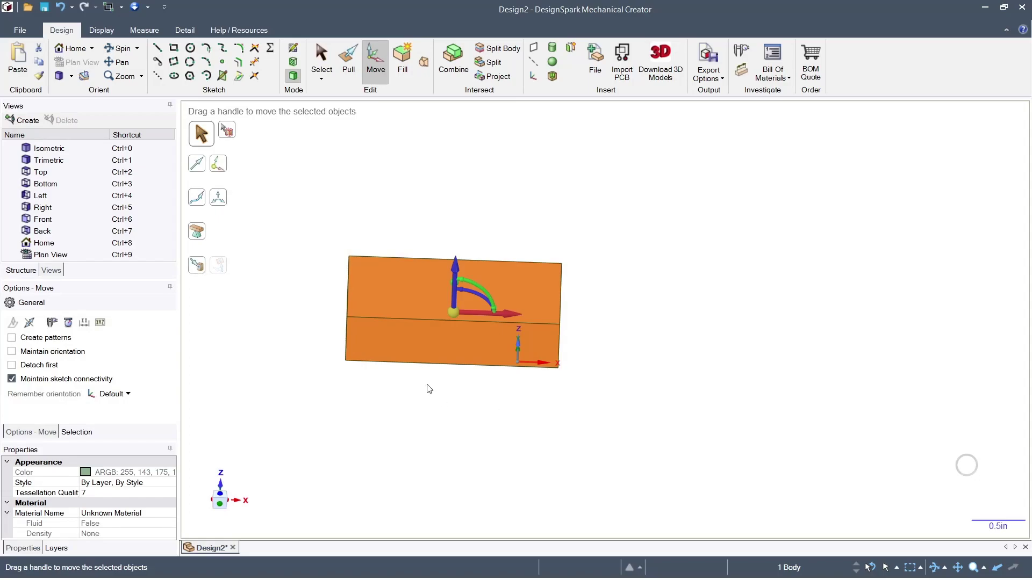
scroll(428, 387, "up", 2)
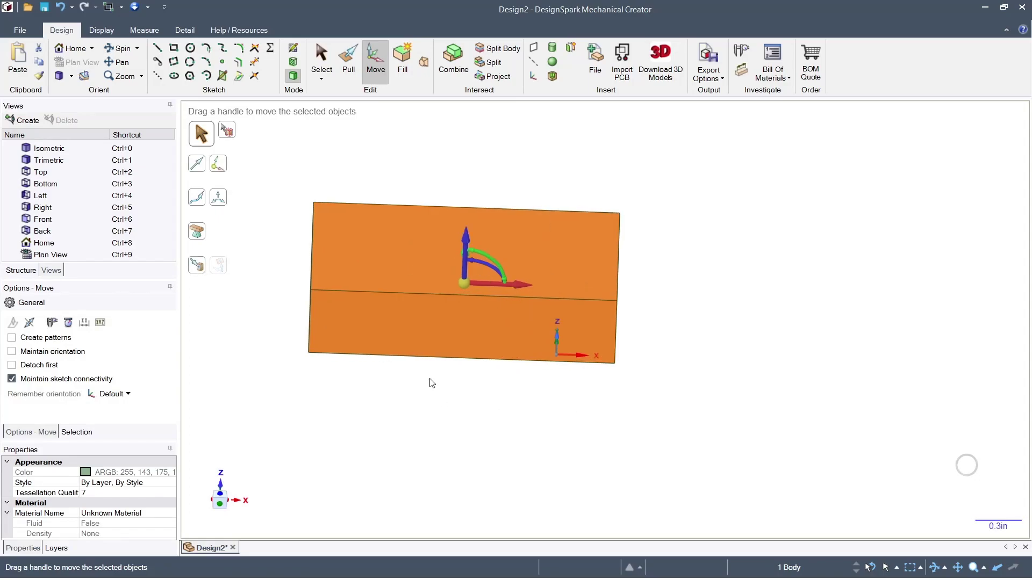
left_click(465, 285)
left_click_drag(465, 284, 307, 356)
scroll(308, 355, "up", 6)
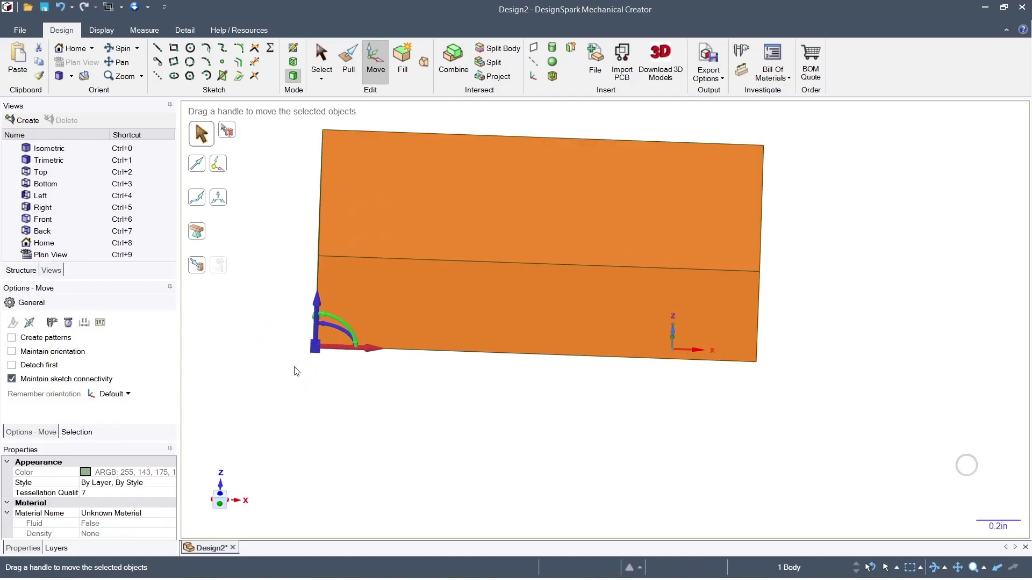
scroll(301, 353, "down", 3)
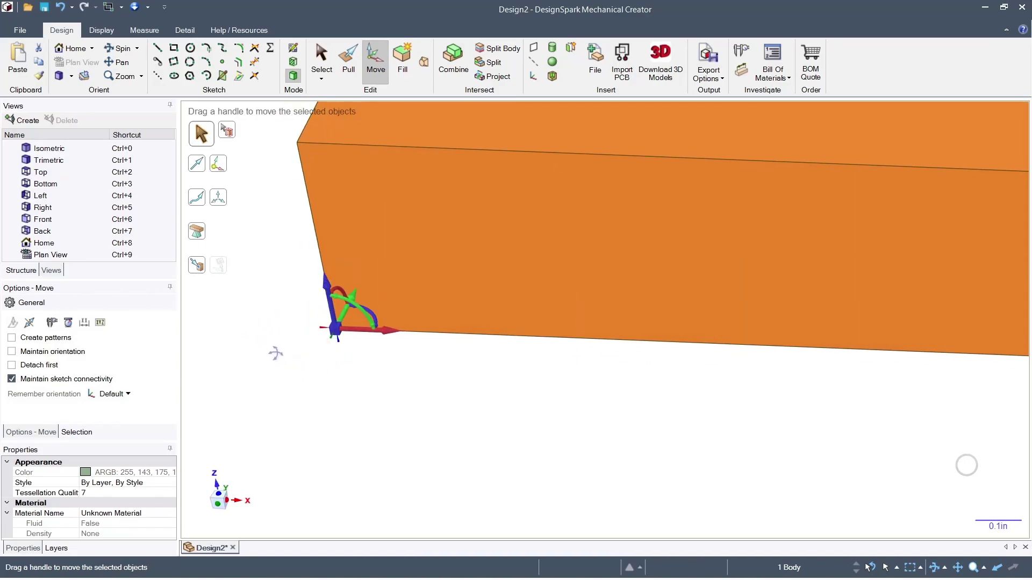
scroll(333, 376, "down", 3)
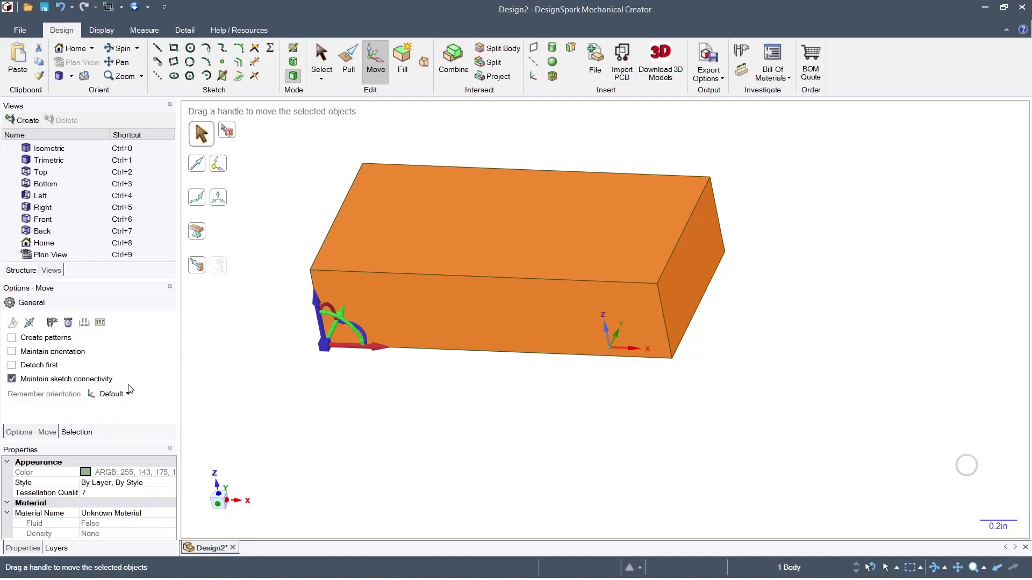
- Move the block so the anchored corner sits at the origin, with coordinates X 0, Y 0, Z 0
left_click(101, 323)
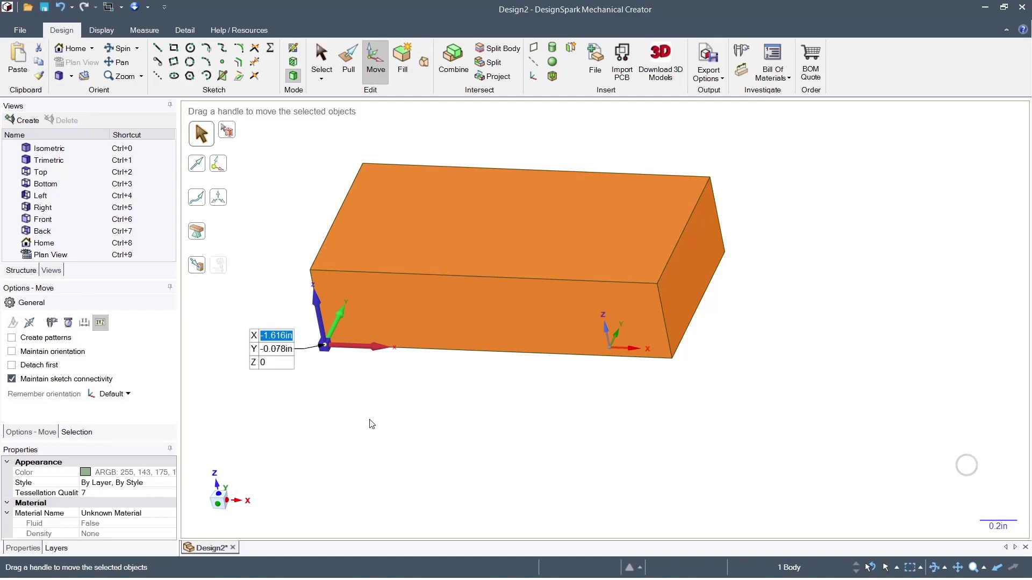
type("0")
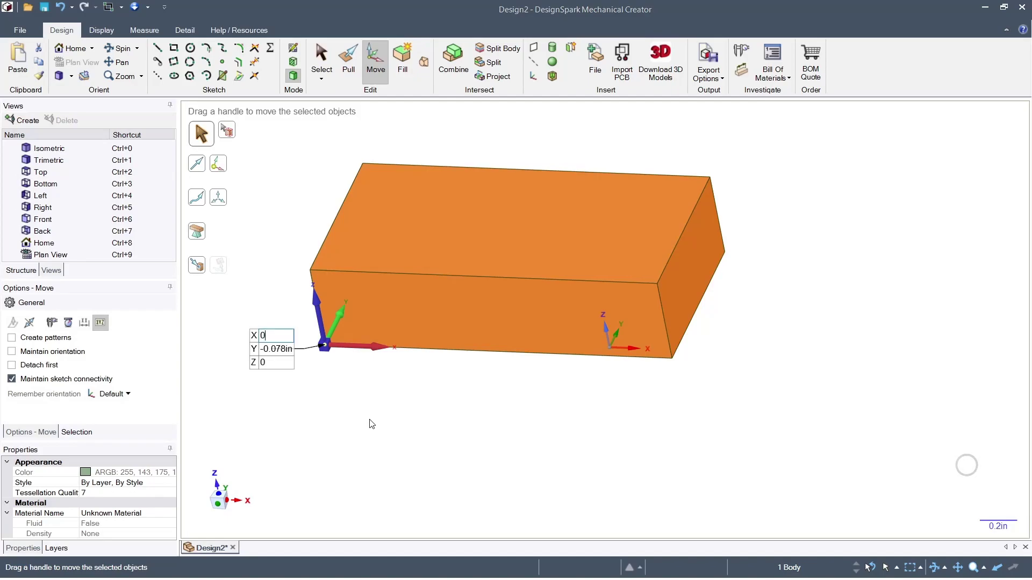
key("Tab")
type("0")
key("Tab")
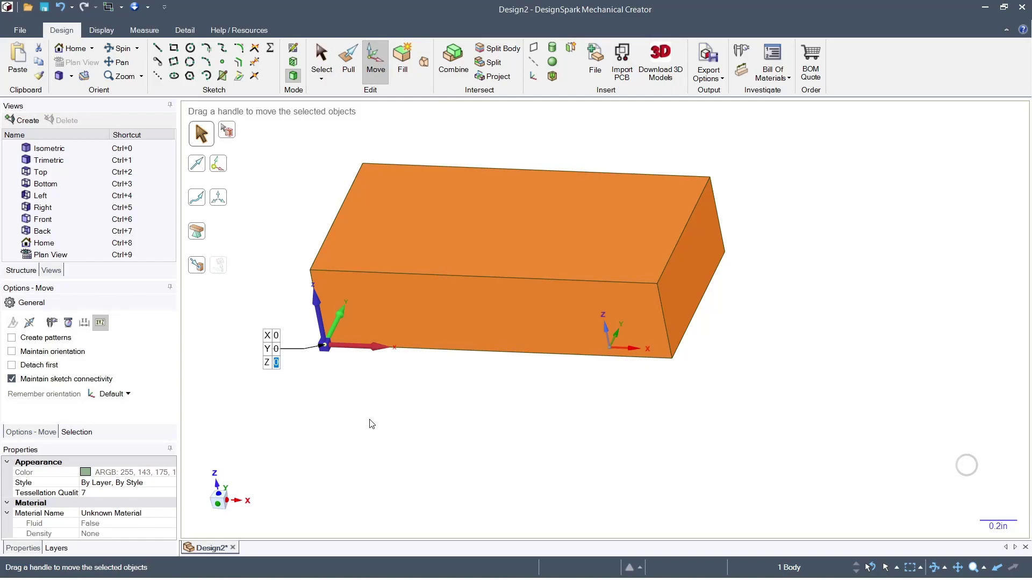
key("Return")
left_click(555, 421)
middle_click_drag(555, 420, 597, 314)
middle_click_drag(377, 210, 362, 177)
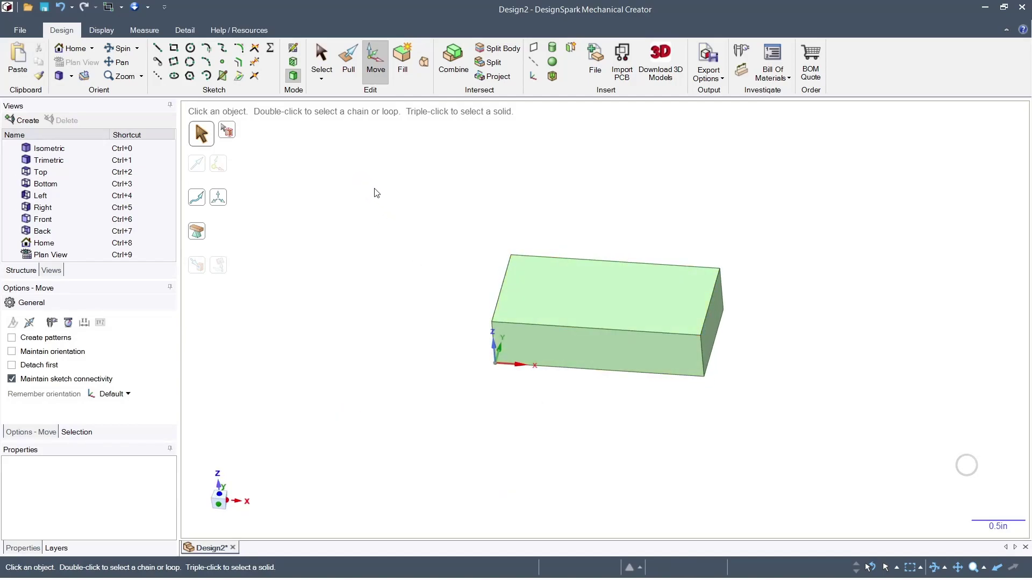
- Round the block's top front edge with Pull to a radius of 0.25 in
left_click(349, 62)
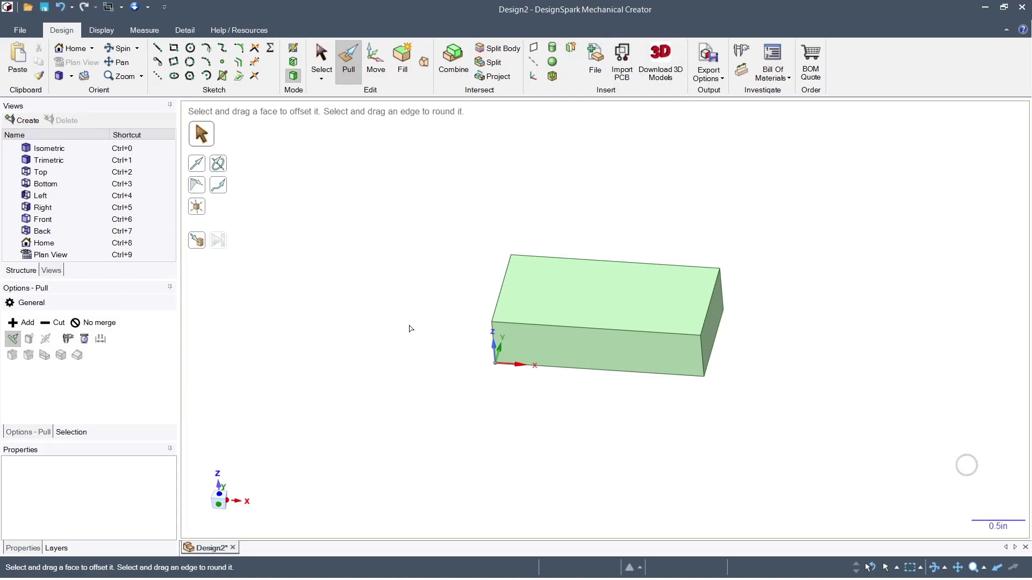
scroll(403, 320, "up", 2)
scroll(384, 305, "down", 2)
scroll(607, 371, "up", 3)
left_click(608, 370)
left_click(609, 338)
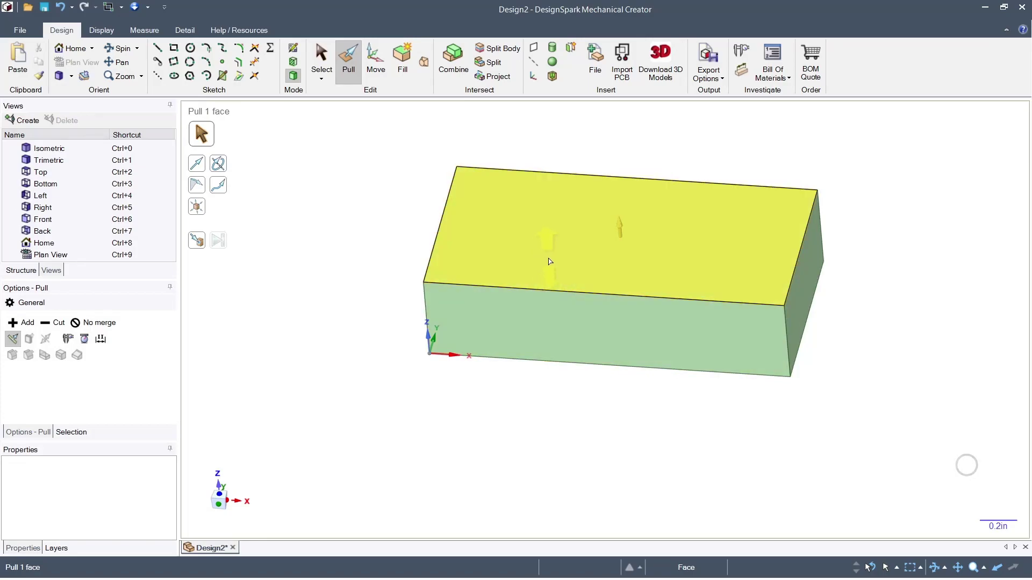
left_click(524, 291)
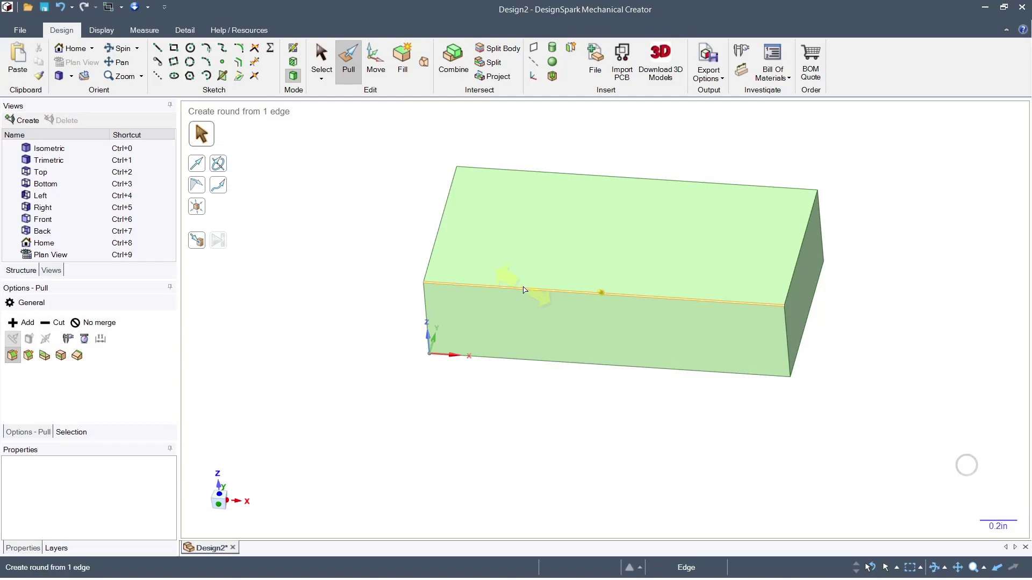
left_click(524, 290)
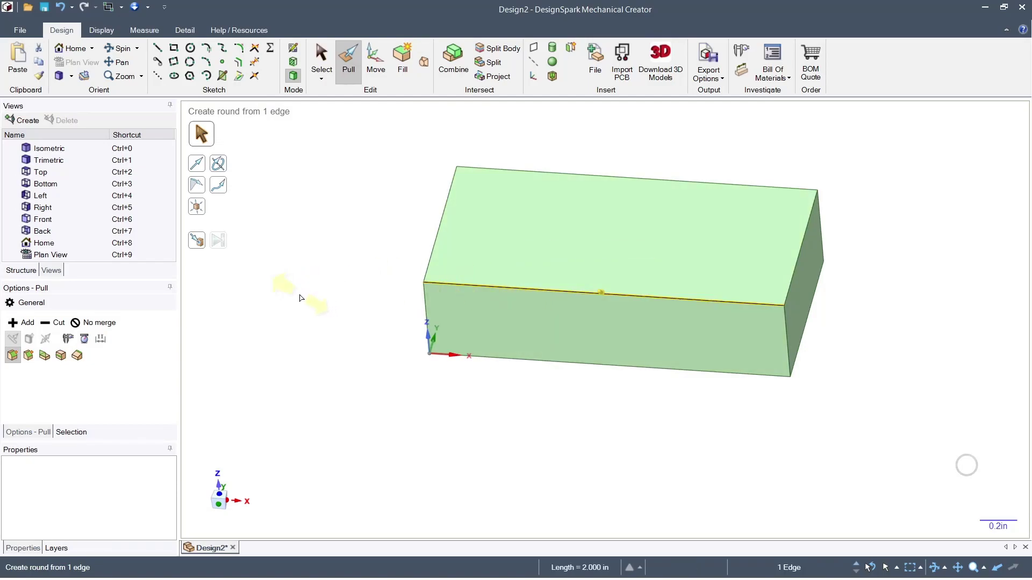
mouse_move(300, 299)
middle_mouse_down()
mouse_move(260, 288)
mouse_move(290, 290)
middle_mouse_up()
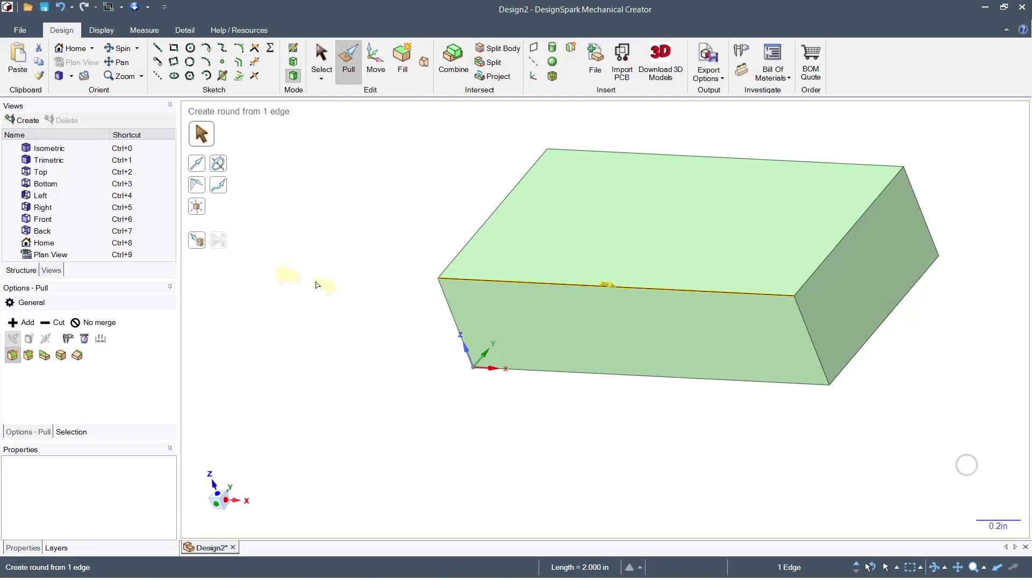
left_click_drag(340, 287, 378, 293)
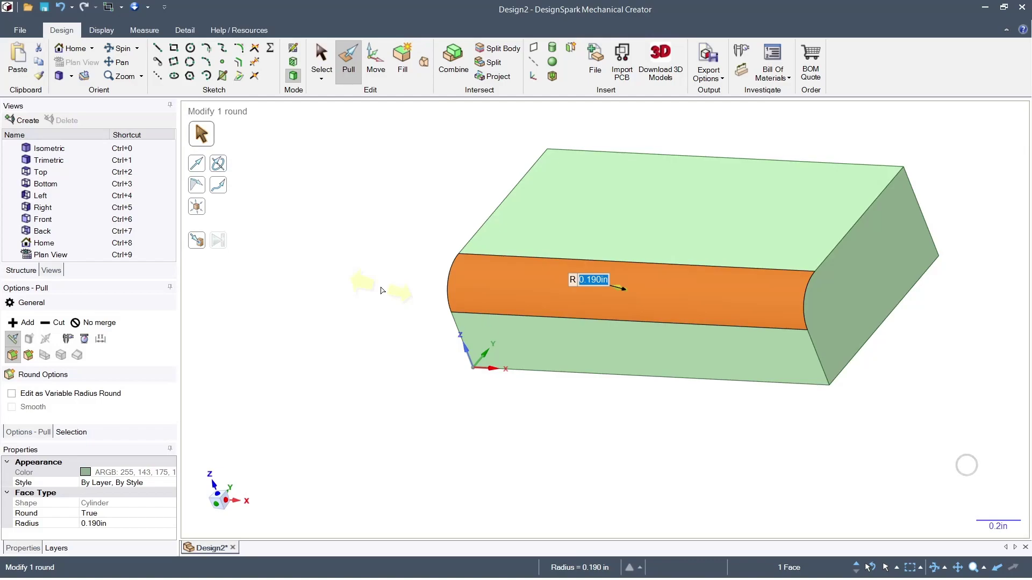
type(".2")
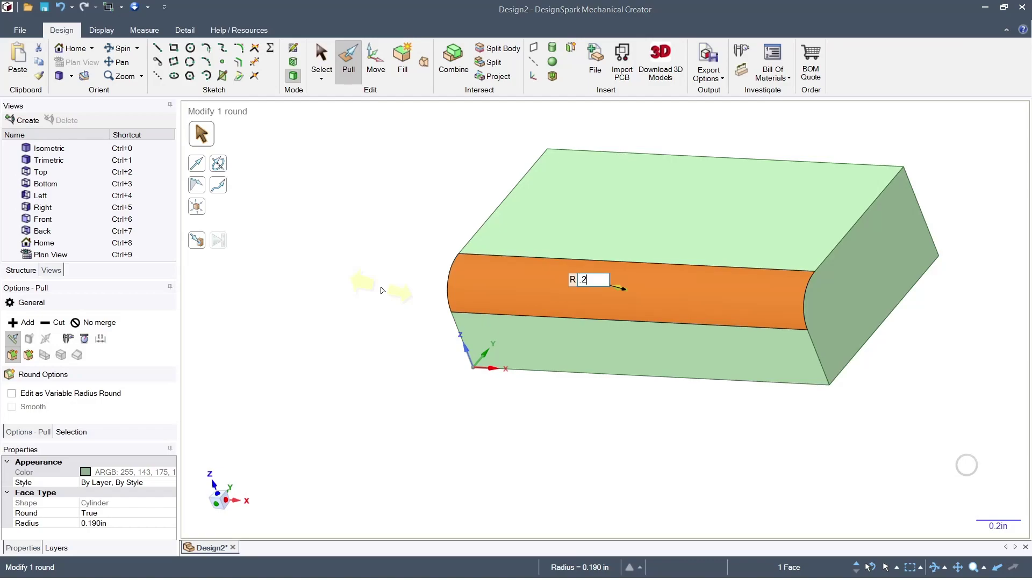
type("5")
key("Return")
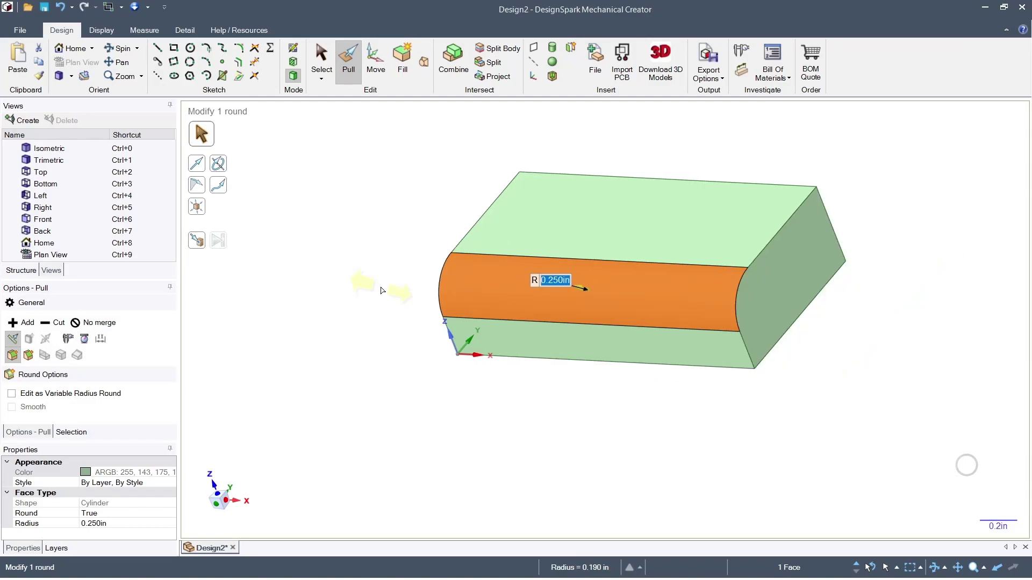
mouse_move(499, 413)
middle_mouse_down()
mouse_move(515, 428)
mouse_move(548, 410)
mouse_move(586, 430)
mouse_move(519, 432)
middle_mouse_up()
key("Escape")
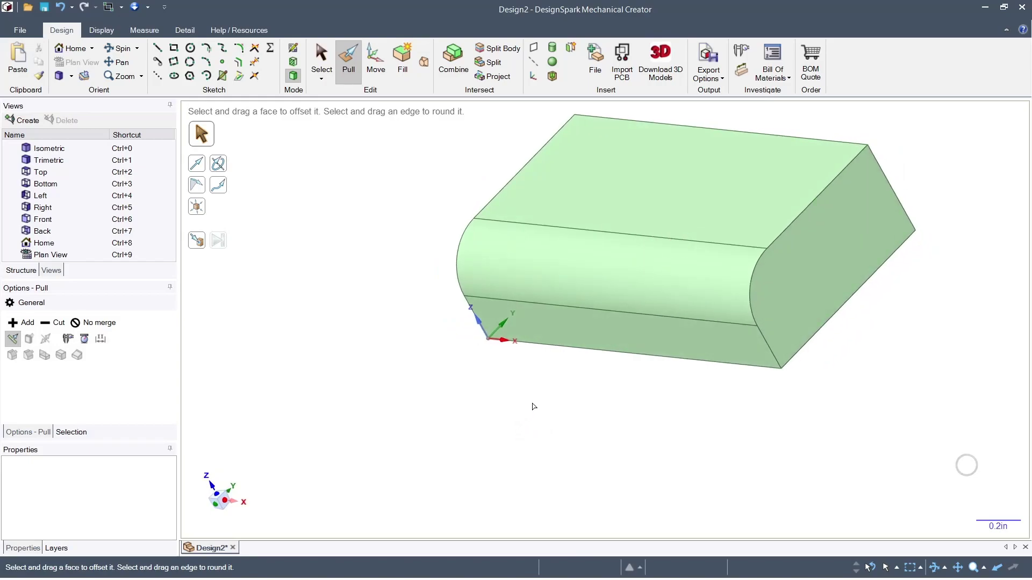
- Undo the round on the block's top front edge
left_click(656, 161)
left_click(538, 263)
left_click(775, 235)
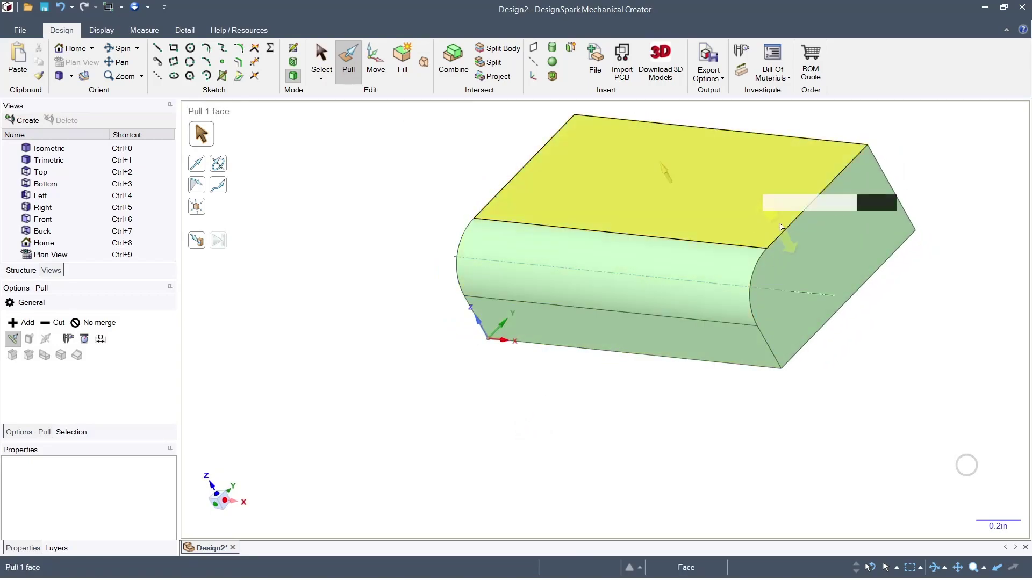
left_click(416, 325)
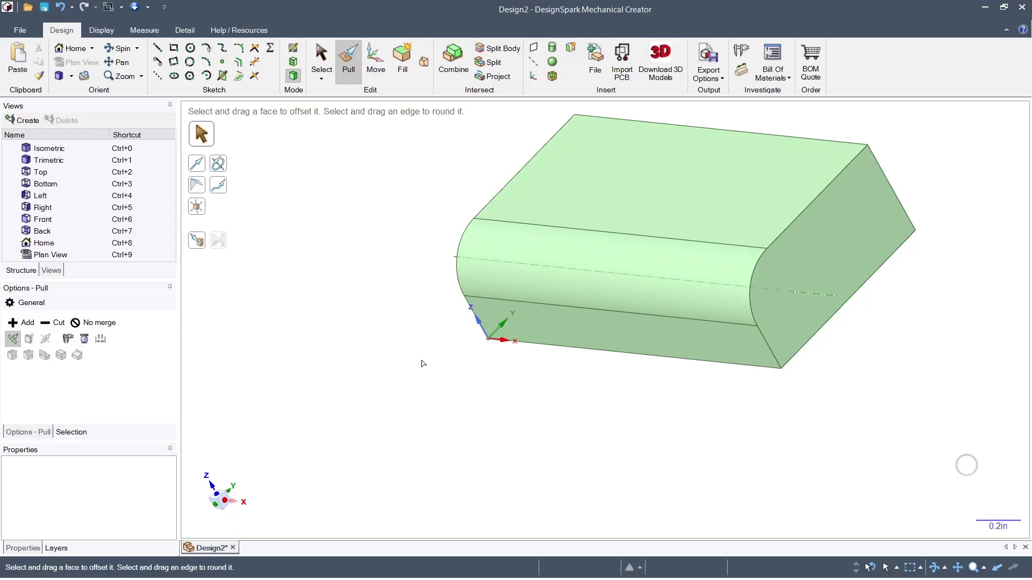
key("ctrl+z")
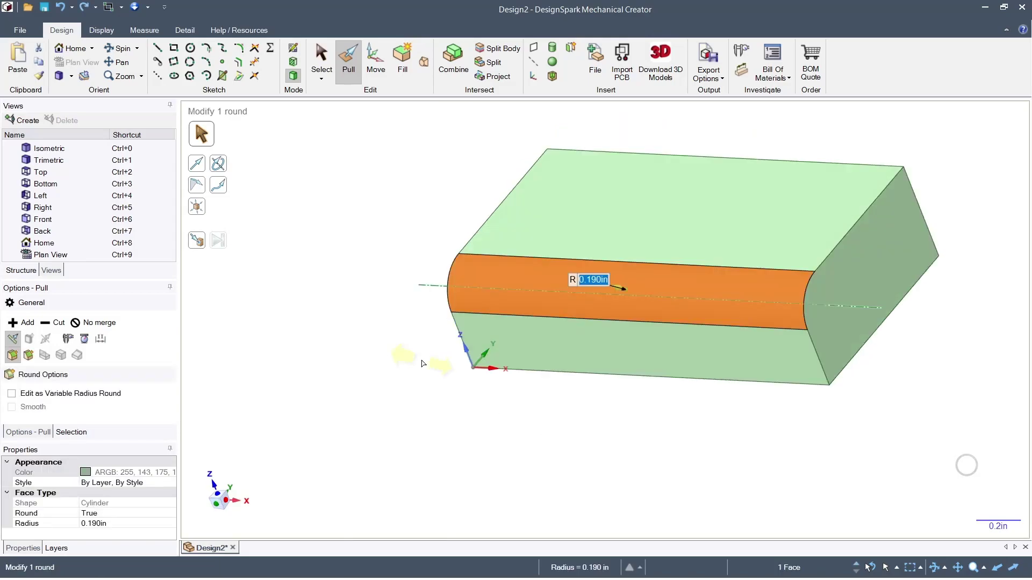
key("ctrl+z")
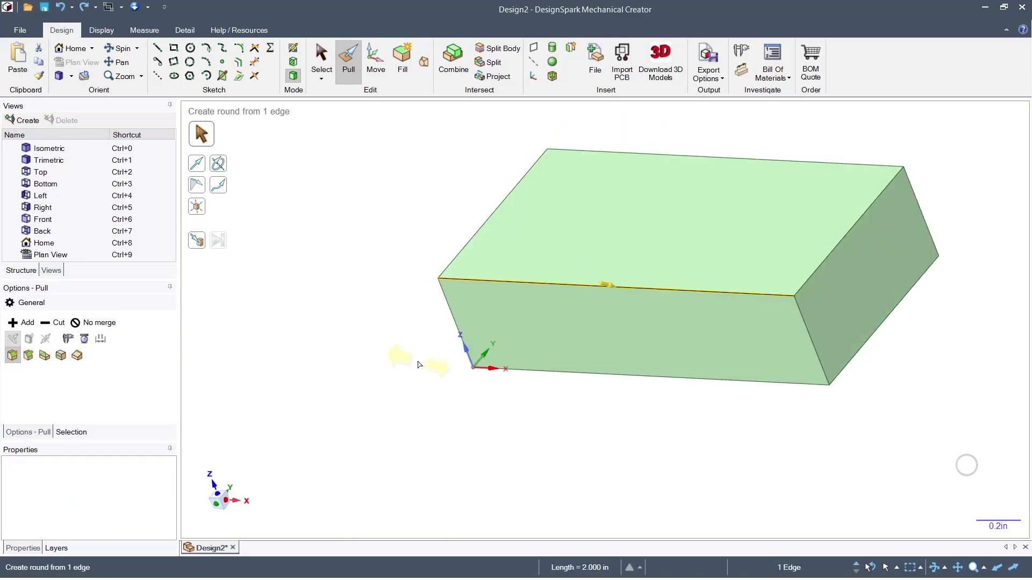
left_click(416, 367)
middle_click_drag(415, 368, 436, 361)
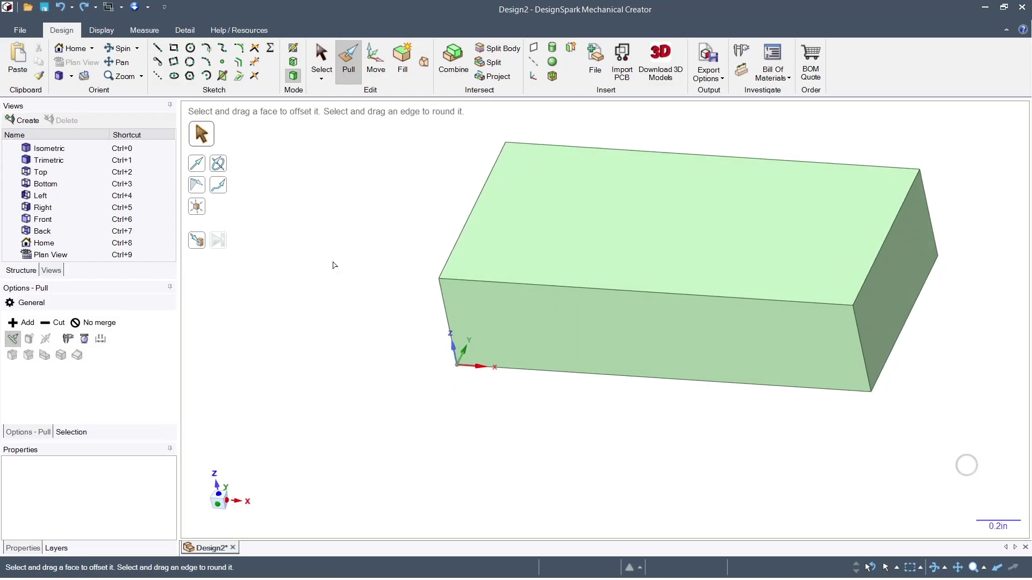
- Select the whole loop of four edges around the top face and round them to a 0.25 in radius
left_click(498, 272)
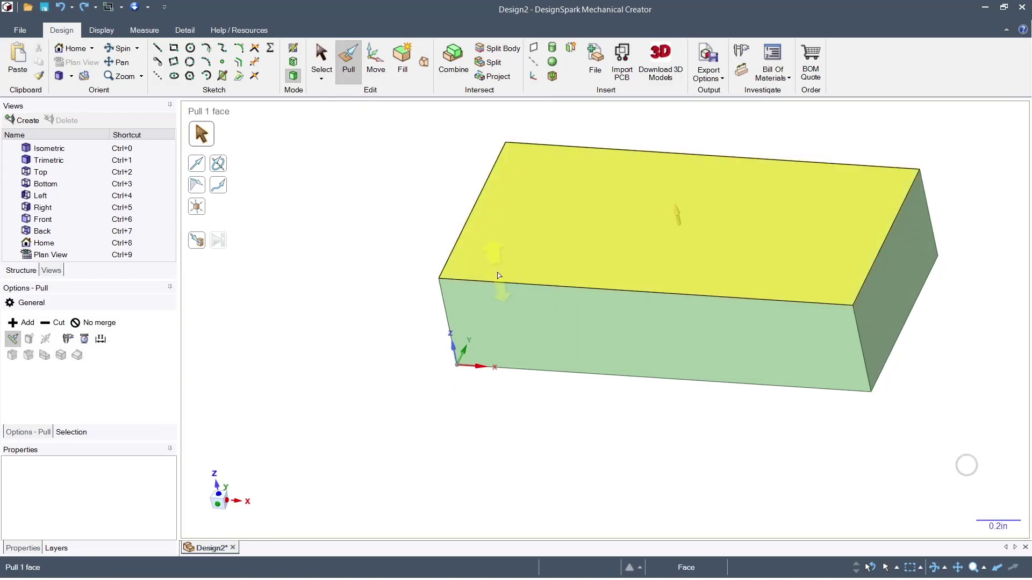
left_click(499, 285)
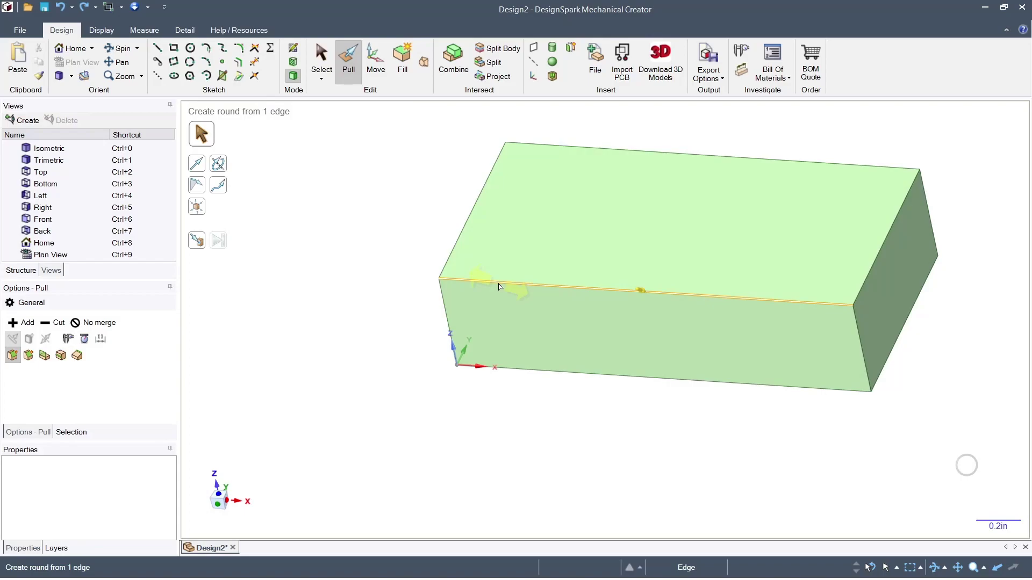
double_click(500, 285)
middle_click_drag(591, 323, 912, 419)
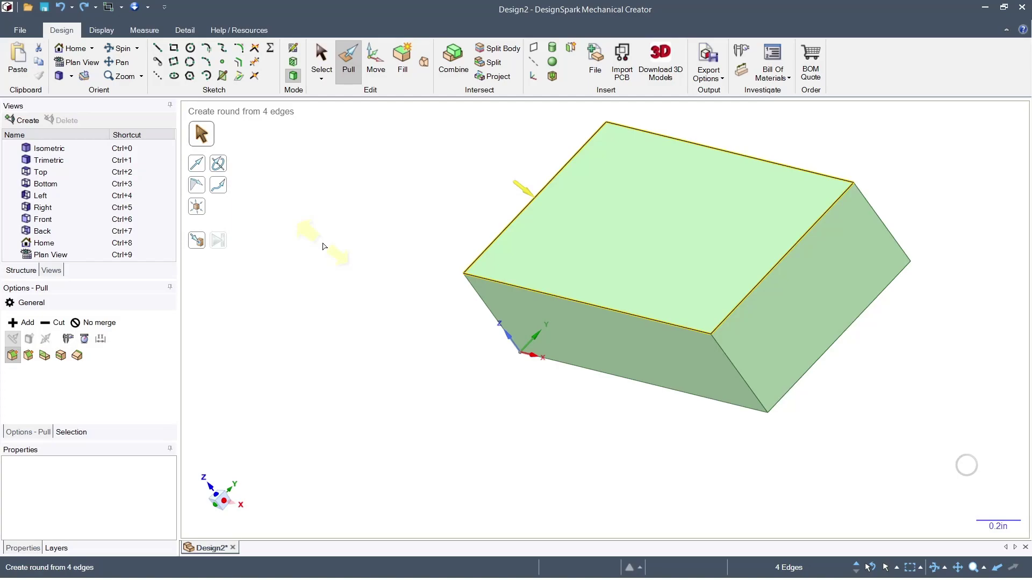
left_click_drag(336, 254, 428, 334)
type("0.25")
key("Return")
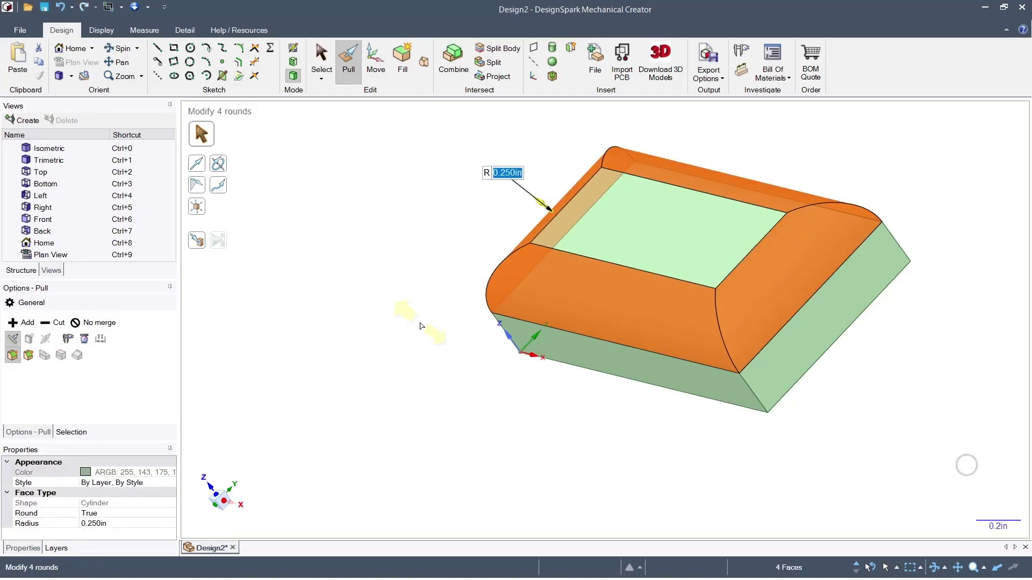
left_click(392, 361)
mouse_move(391, 362)
middle_mouse_down()
mouse_move(465, 417)
mouse_move(546, 403)
mouse_move(568, 398)
mouse_move(559, 329)
mouse_move(558, 424)
middle_mouse_up()
middle_click_drag(359, 283, 369, 327)
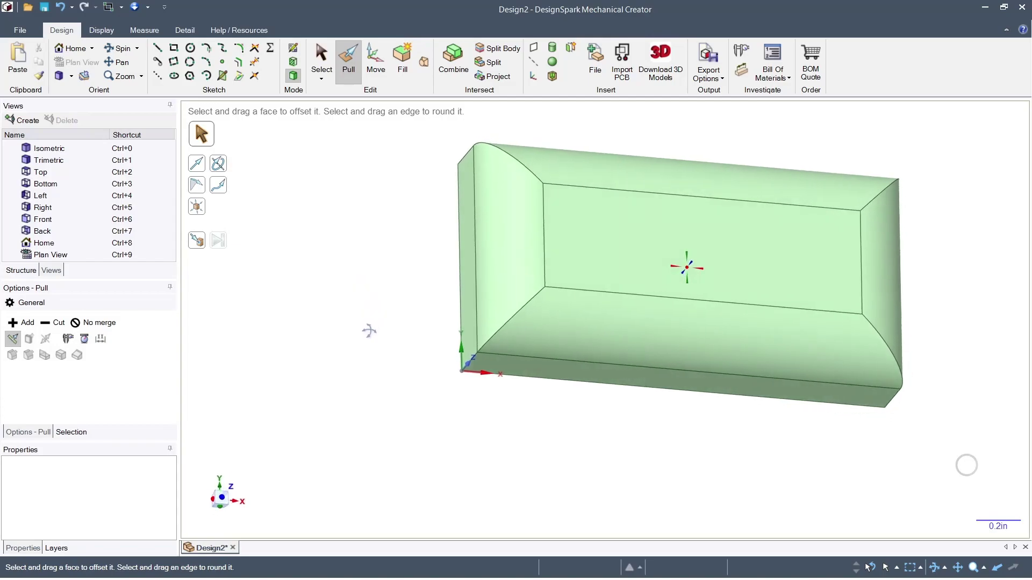
left_click(731, 302)
middle_click_drag(730, 301, 579, 272)
left_click(382, 261)
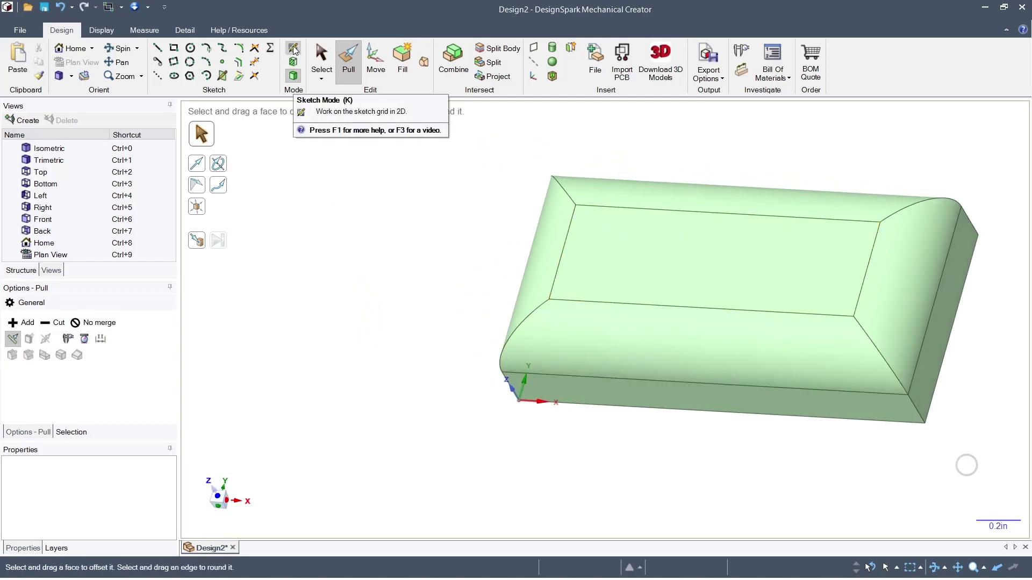
- Start sketching on the block's flat top face and look at it straight on from the Top view
left_click(295, 49)
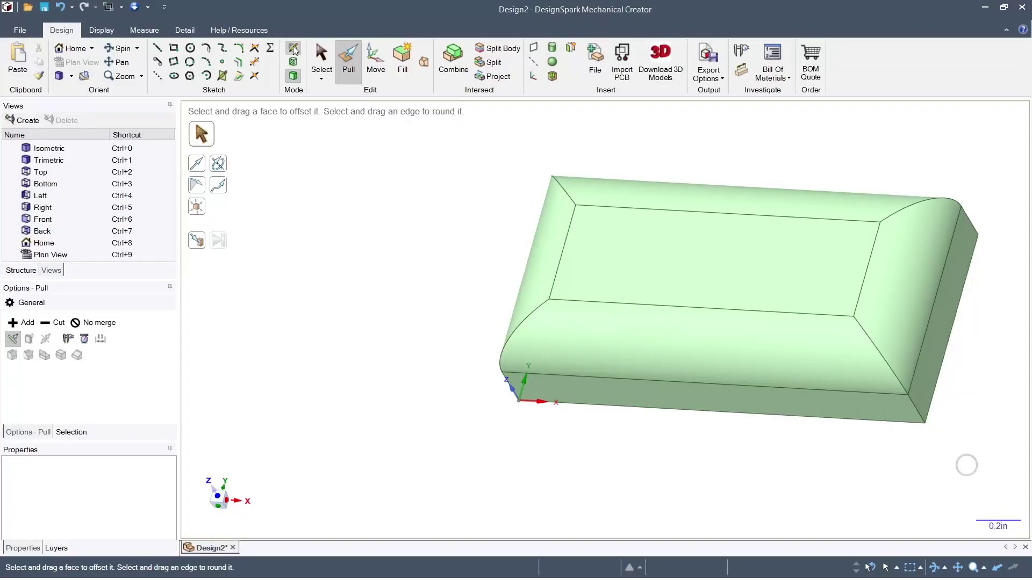
left_click(647, 368)
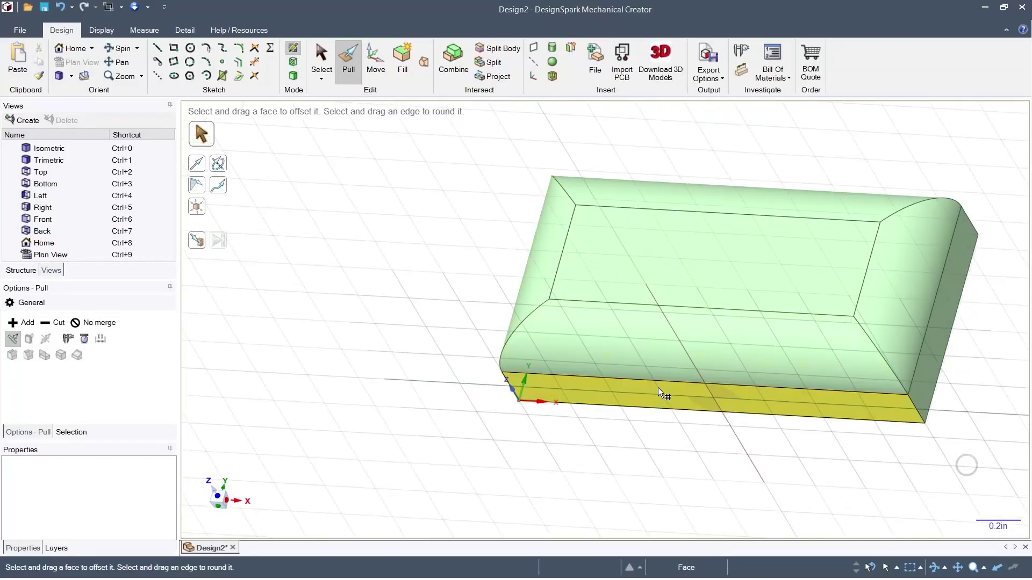
middle_click_drag(710, 301, 687, 362)
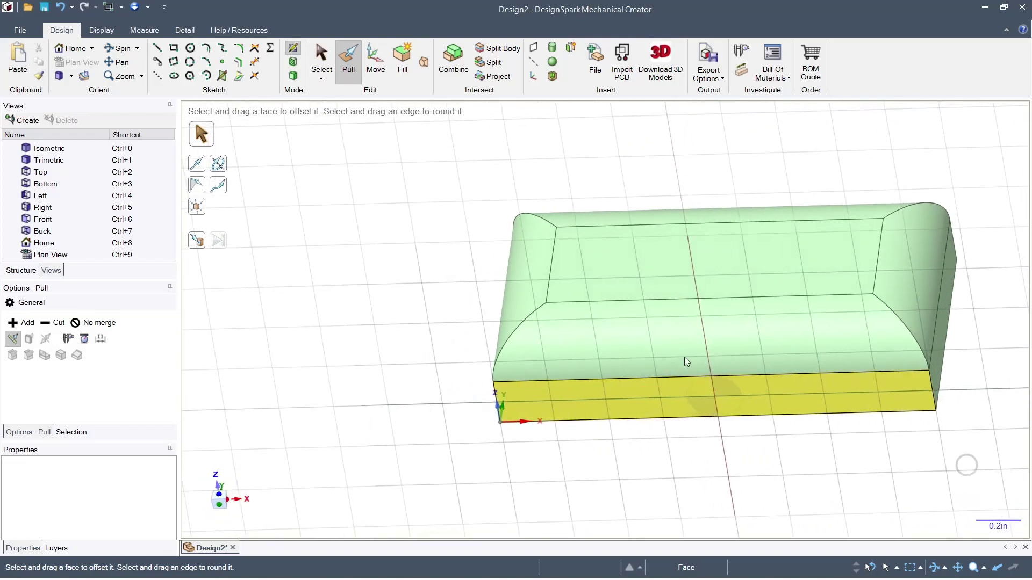
middle_click_drag(620, 408, 509, 408)
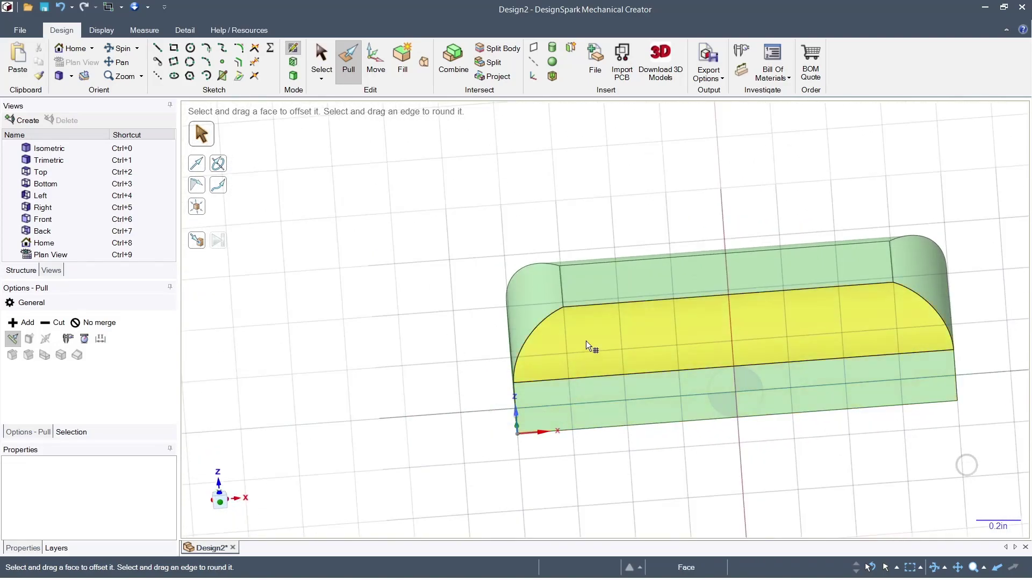
middle_click_drag(598, 282, 533, 467)
scroll(546, 437, "down", 3)
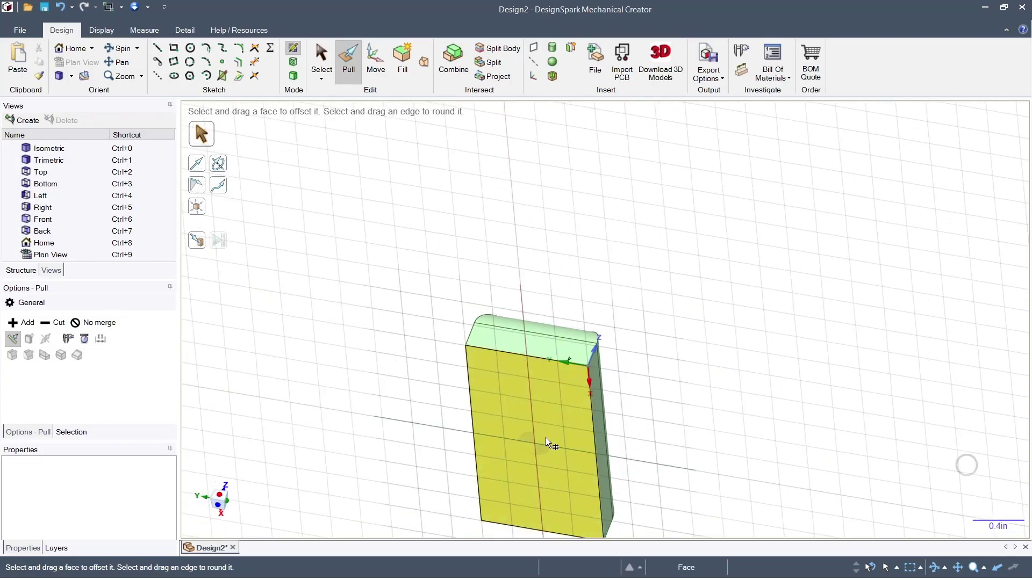
middle_click_drag(550, 405, 416, 471)
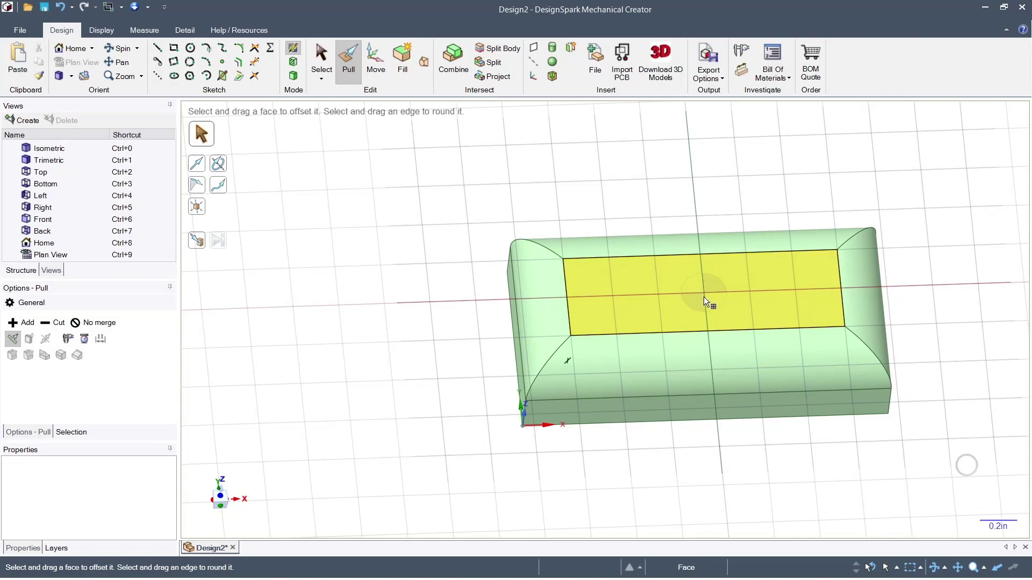
left_click(704, 296)
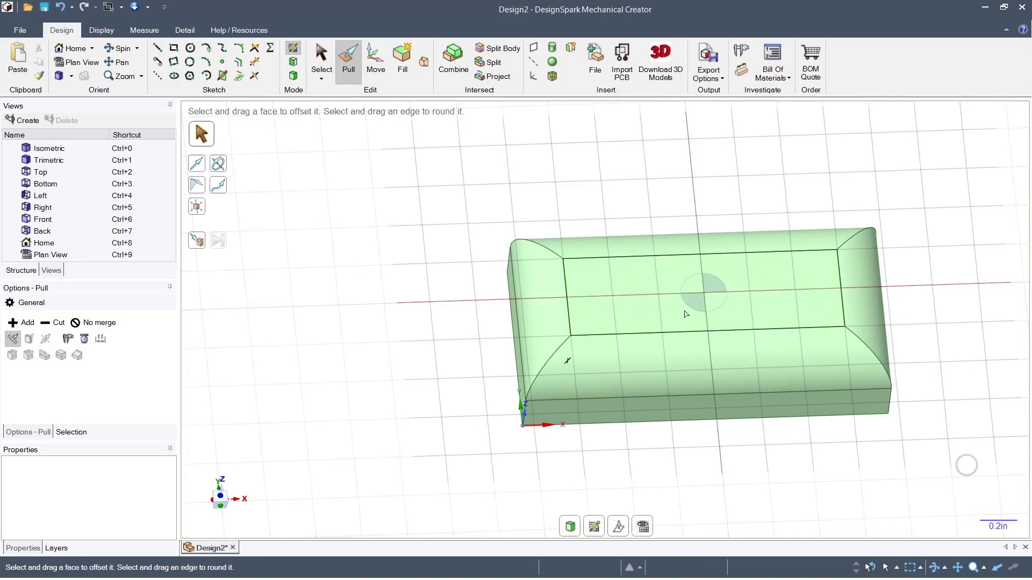
middle_click_drag(674, 376, 703, 404)
double_click(42, 174)
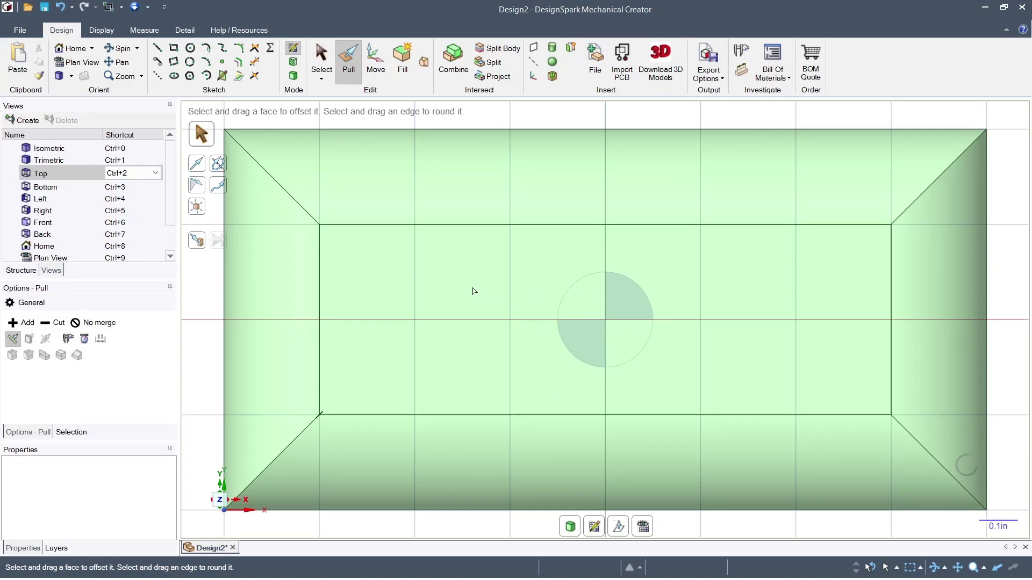
- Sketch a line across the flat top face, joining the midpoints of its two long edges
left_click(189, 48)
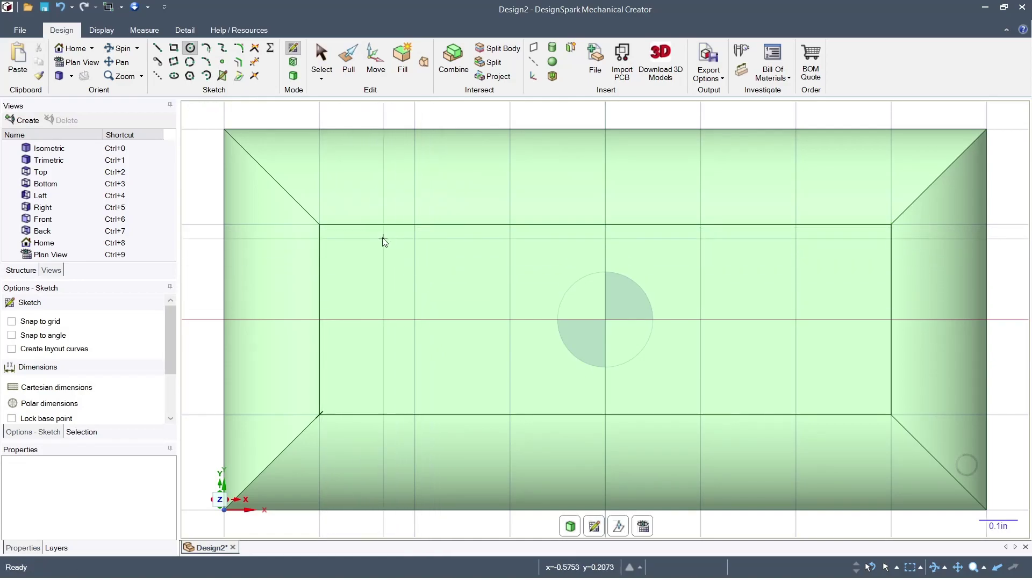
left_click(158, 49)
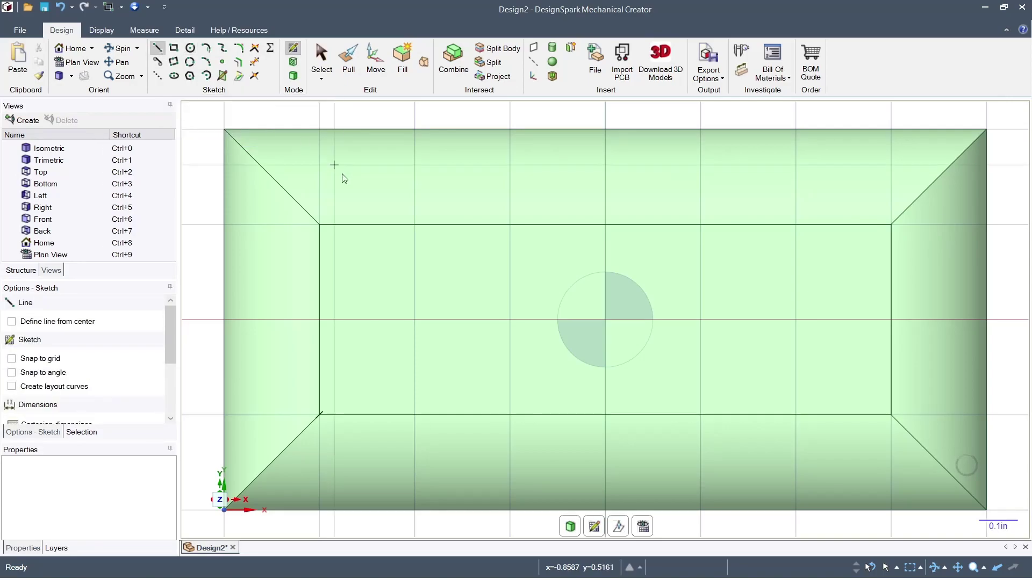
left_click(605, 225)
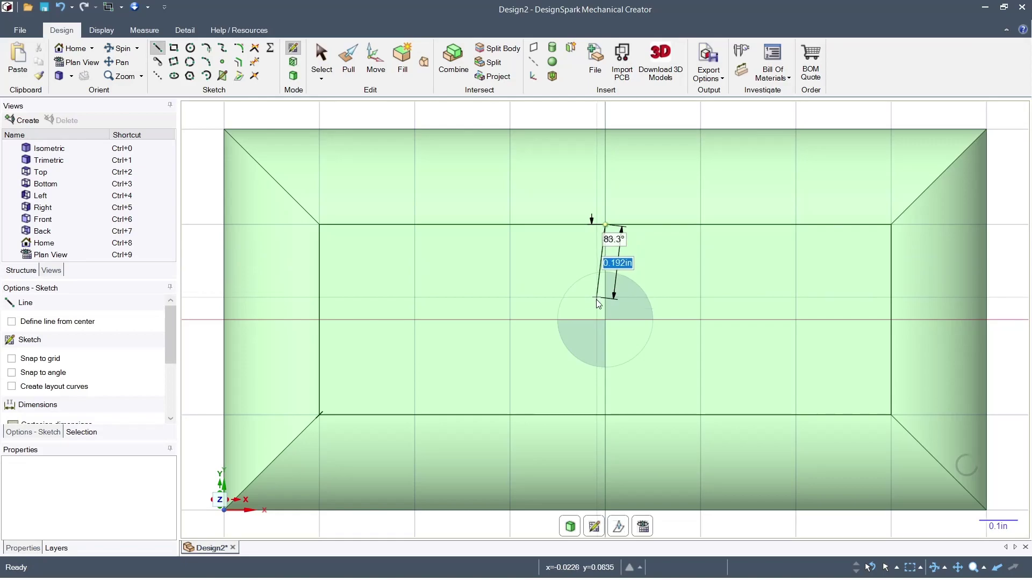
left_click(604, 417)
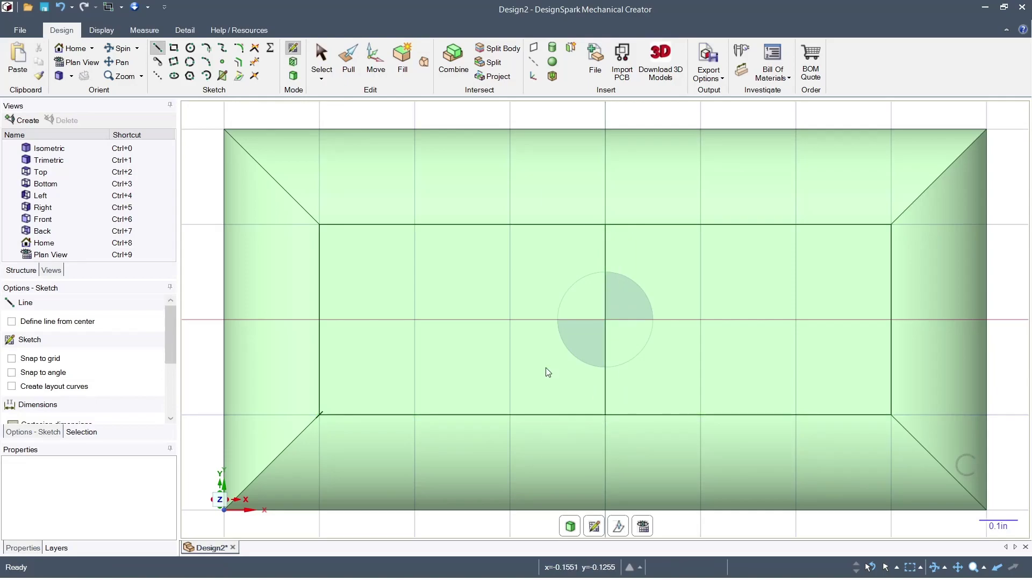
- Sketch a 0.25 in diameter circle centred on the midpoint of the line across the top face
mouse_move(562, 366)
middle_mouse_down()
mouse_move(566, 349)
mouse_move(604, 338)
mouse_move(576, 359)
middle_mouse_up()
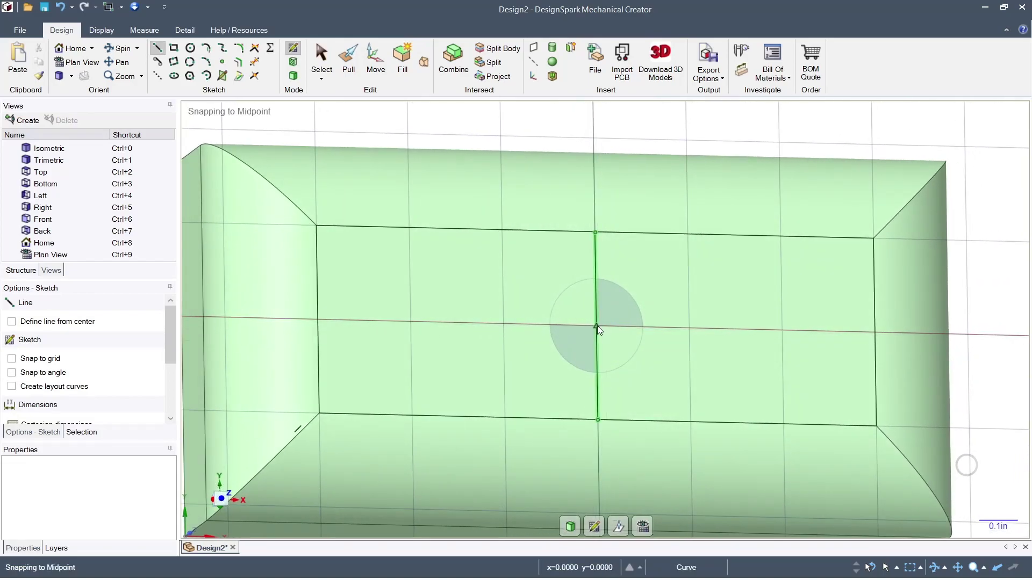
scroll(598, 325, "up", 2)
scroll(595, 329, "down", 2)
mouse_move(595, 329)
middle_mouse_down()
mouse_move(553, 350)
mouse_move(473, 333)
middle_mouse_up()
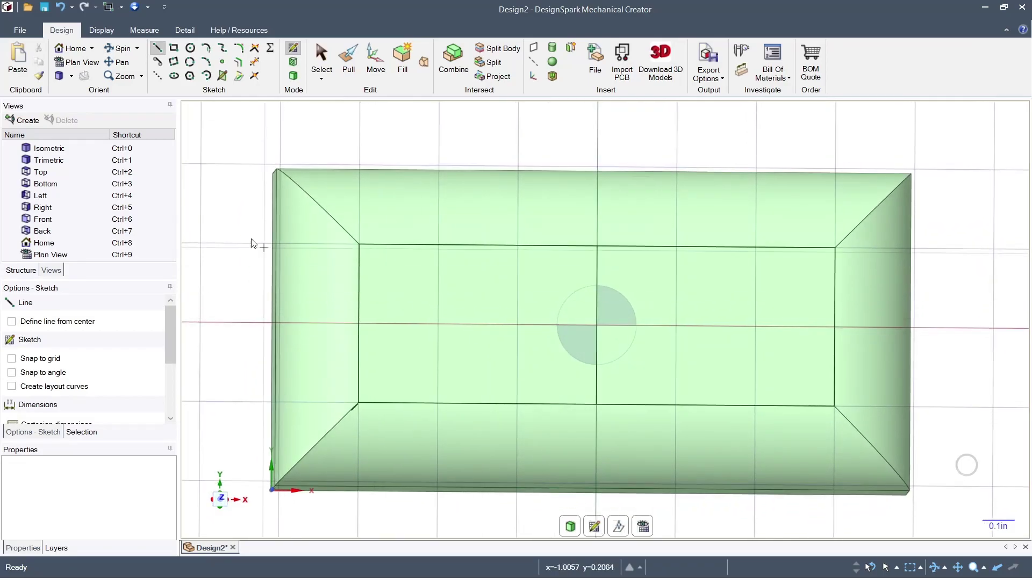
left_click(190, 49)
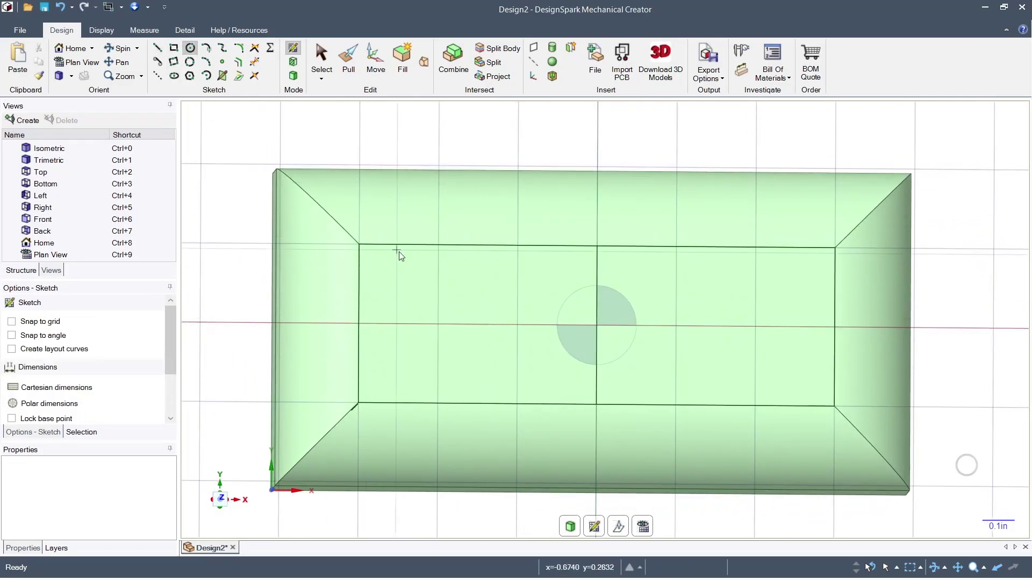
middle_click_drag(500, 320, 607, 332)
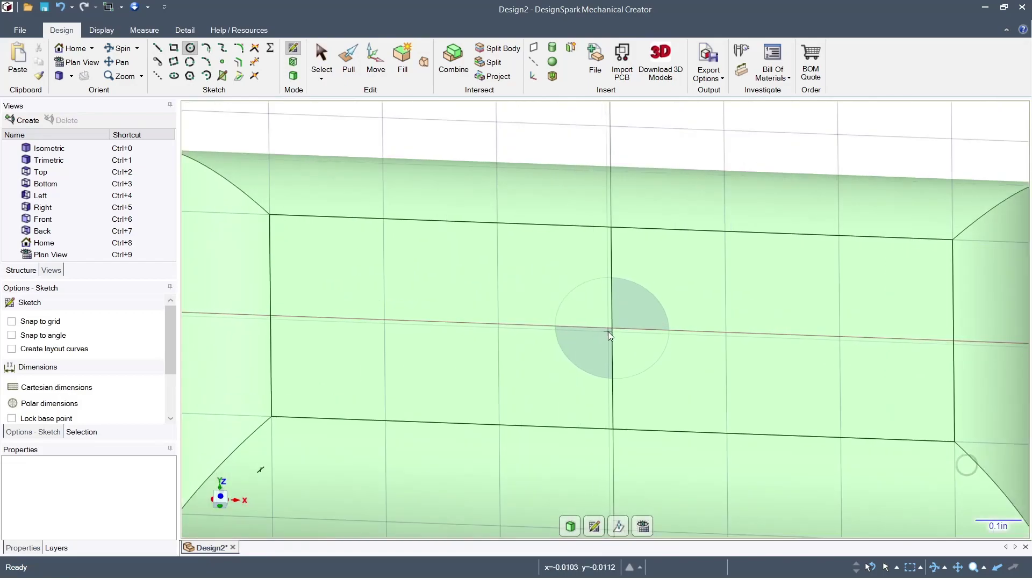
left_click(611, 327)
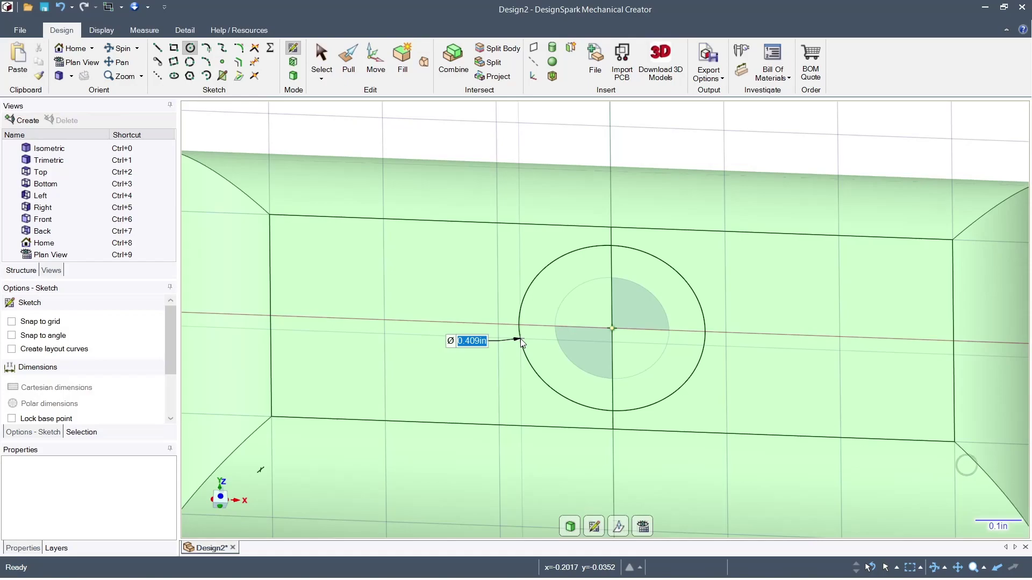
type(".2")
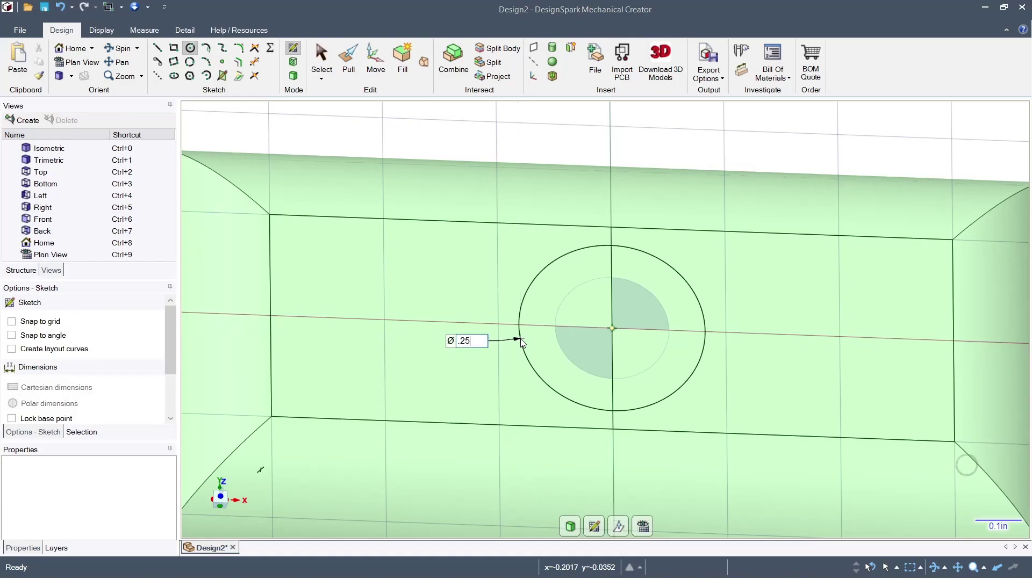
type("5")
key("Return")
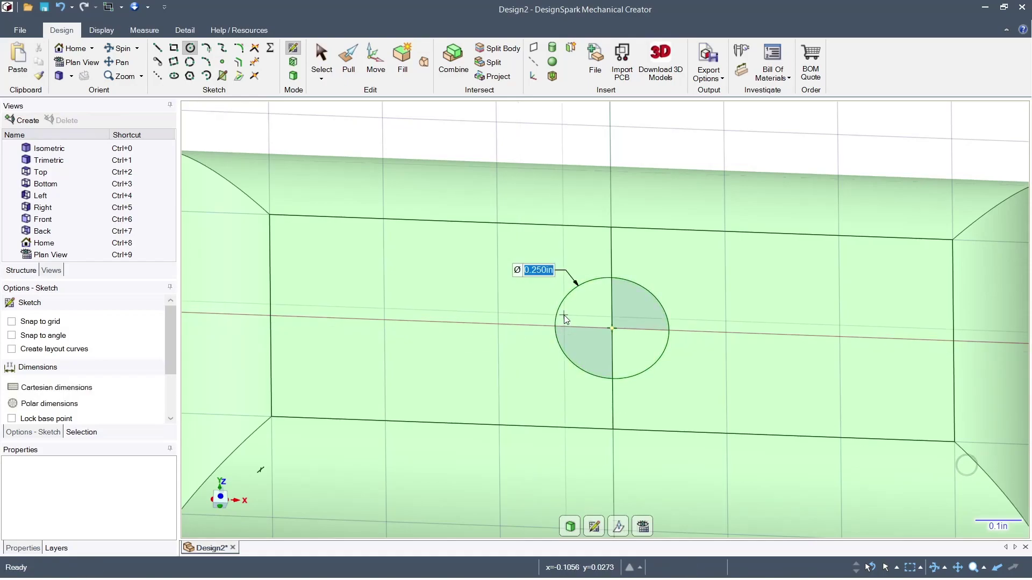
- Return to 3D mode and delete all three segments of the helper line inside and on both sides of the circle
scroll(515, 333, "up", 2)
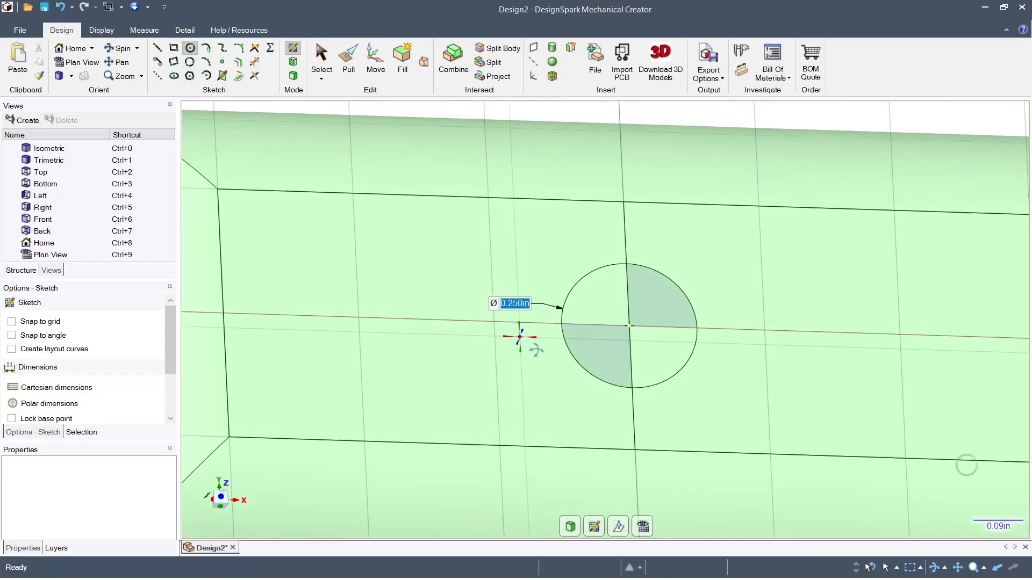
scroll(438, 346, "down", 3)
middle_click_drag(439, 346, 537, 336)
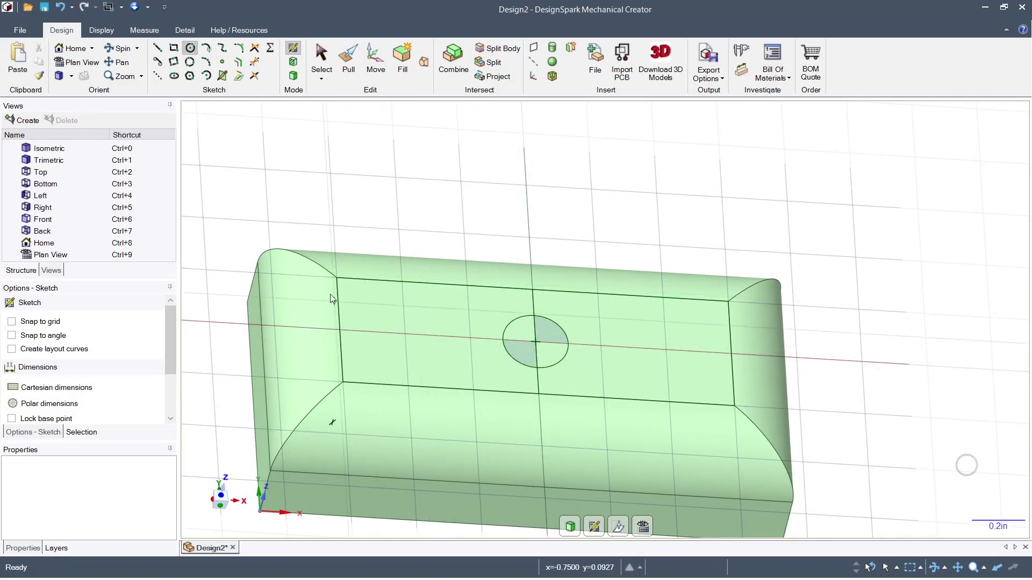
left_click(294, 76)
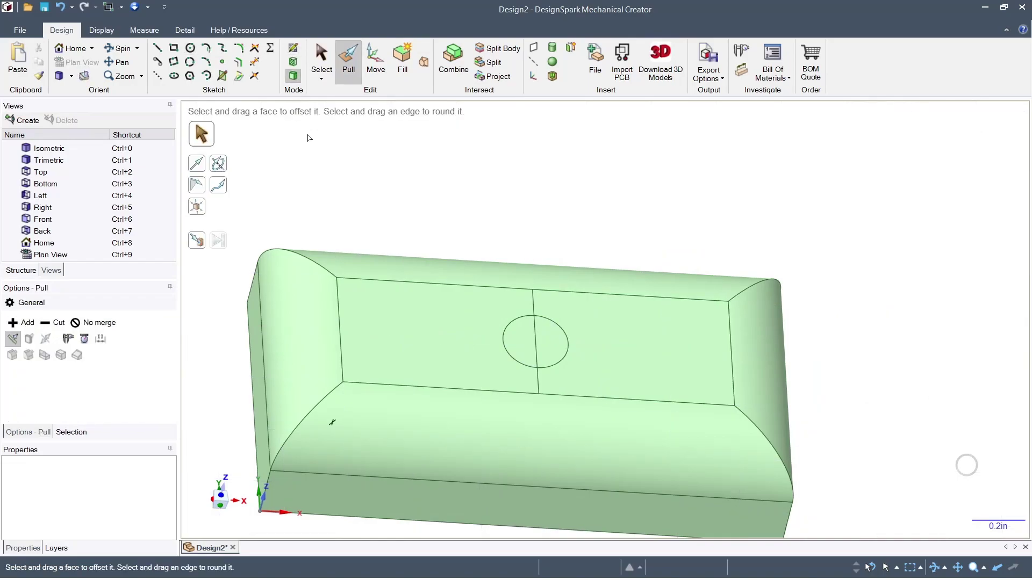
left_click(548, 269)
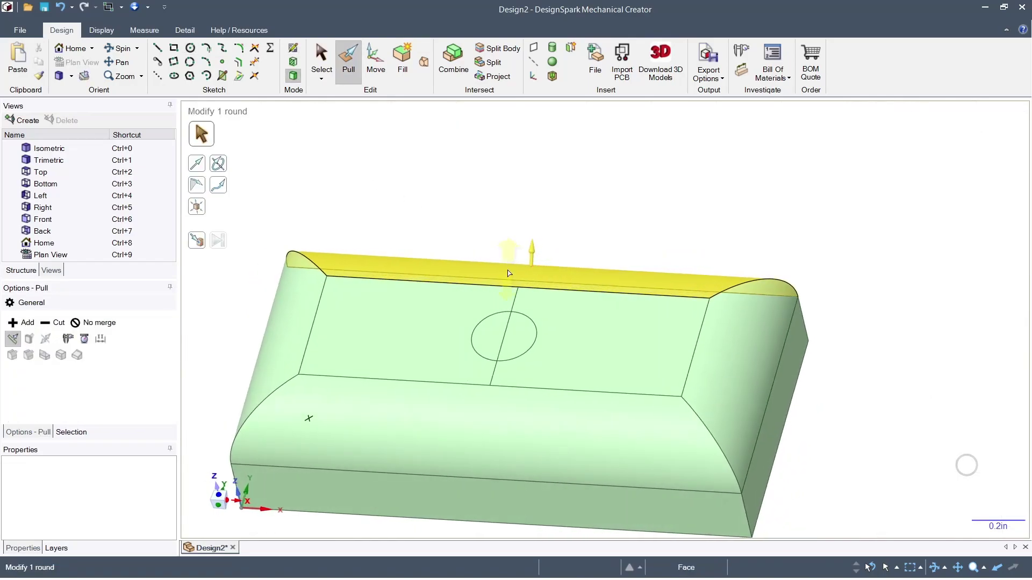
scroll(521, 313, "up", 5)
left_click(521, 299)
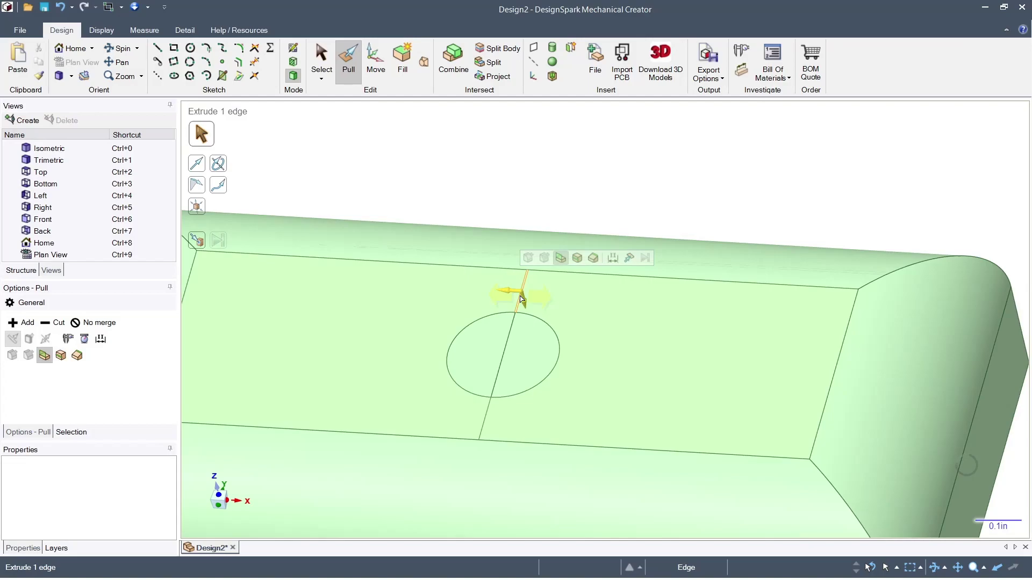
left_click(319, 60)
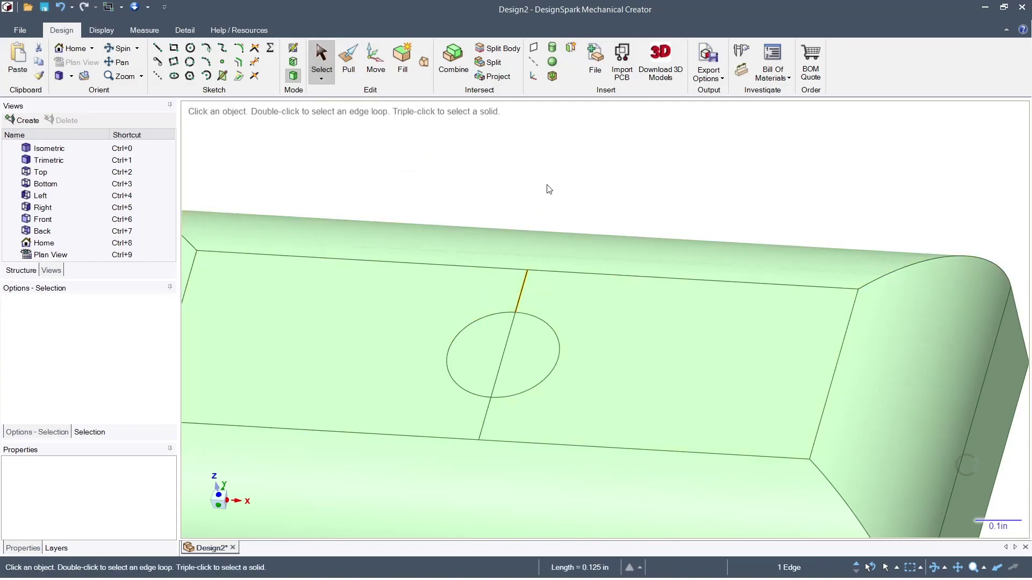
left_click(505, 344)
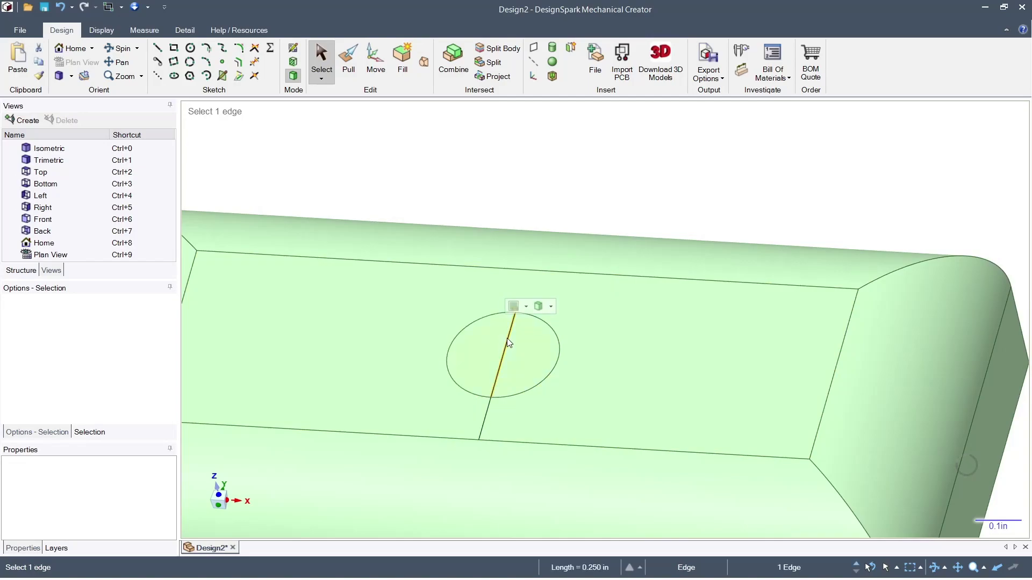
left_click(485, 422)
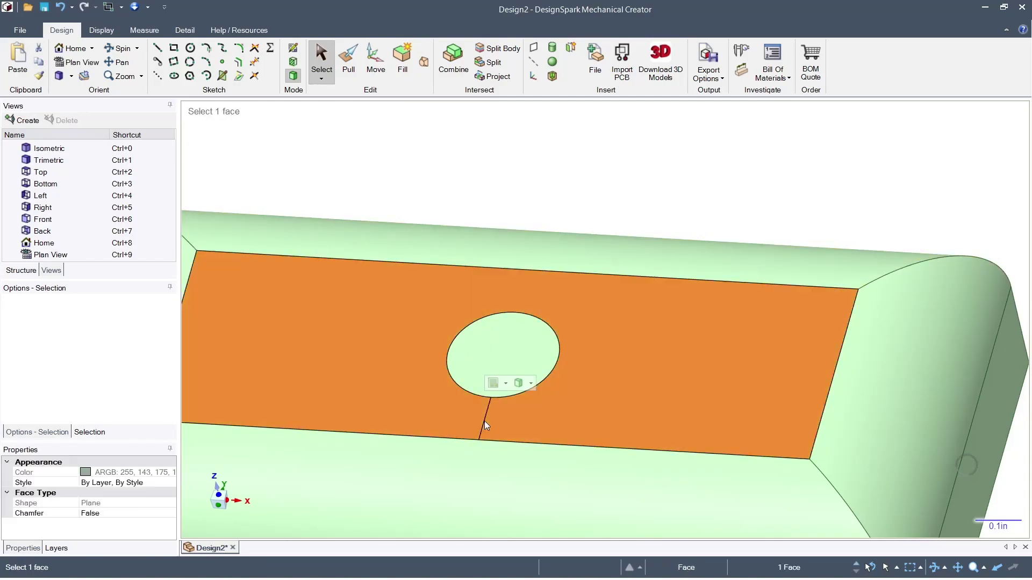
left_click(483, 417)
key("Delete")
- Start the Pull tool and select the block's long front side face as the face to offset
middle_click_drag(533, 360, 510, 322)
scroll(589, 338, "down", 3)
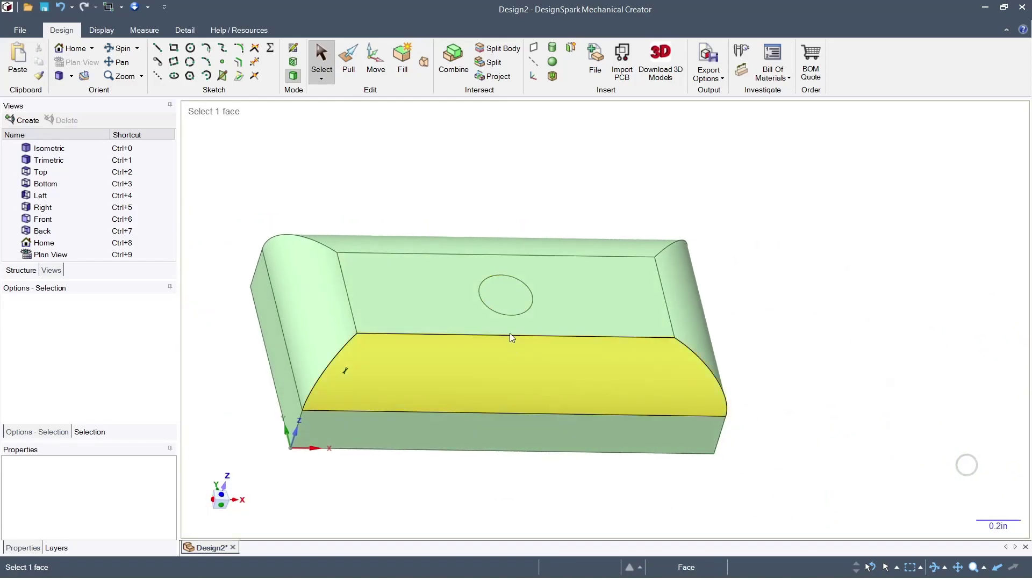
left_click(350, 68)
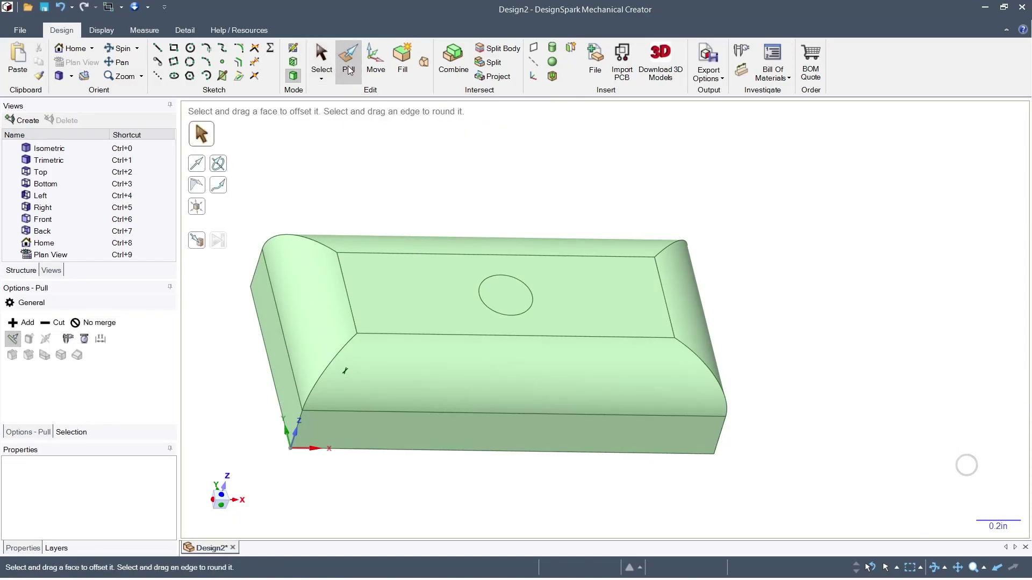
left_click(428, 425)
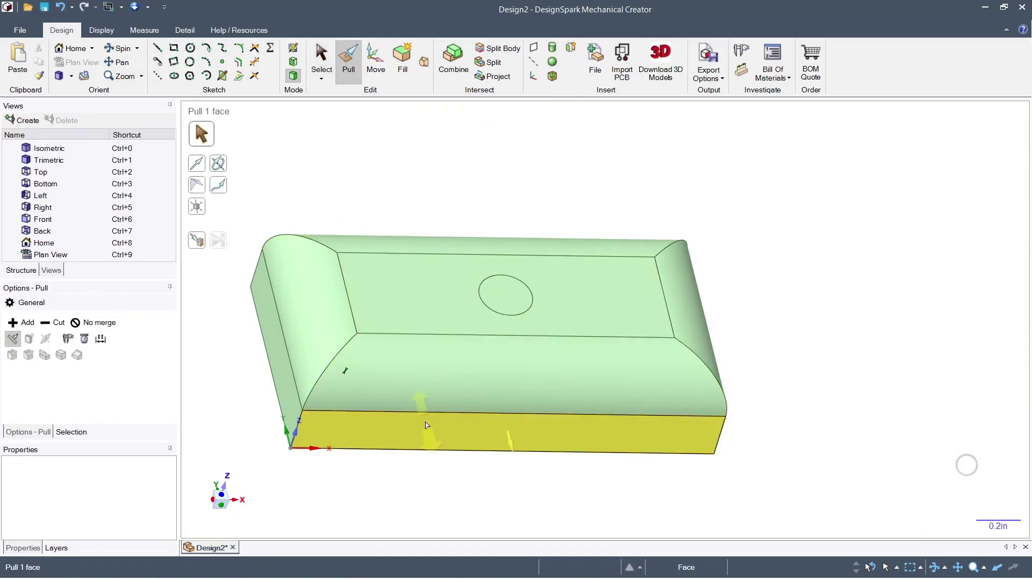
mouse_move(814, 343)
left_mouse_down()
mouse_move(837, 402)
mouse_move(822, 341)
left_mouse_up()
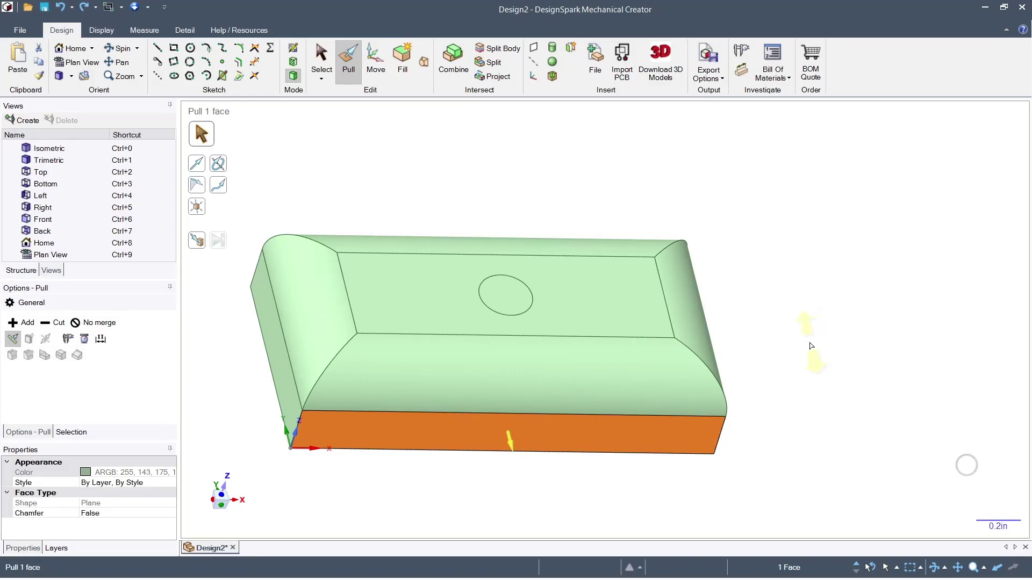
left_click(811, 345)
- Select the circular region, the surrounding top face and the bottom face in turn to compare their pull directions, and clear the selection
scroll(515, 291, "up", 3)
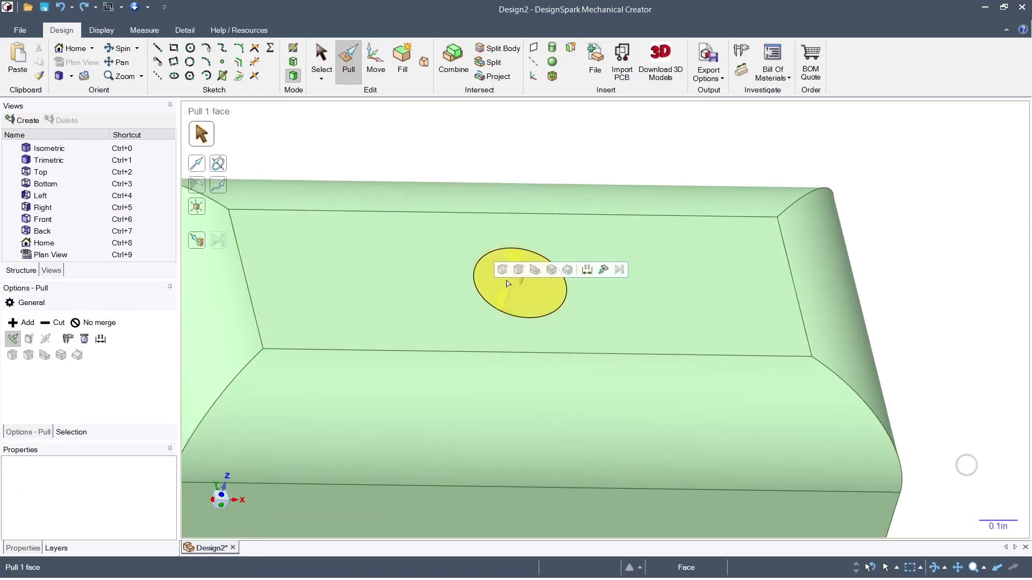
left_click(510, 282)
scroll(535, 272, "down", 3)
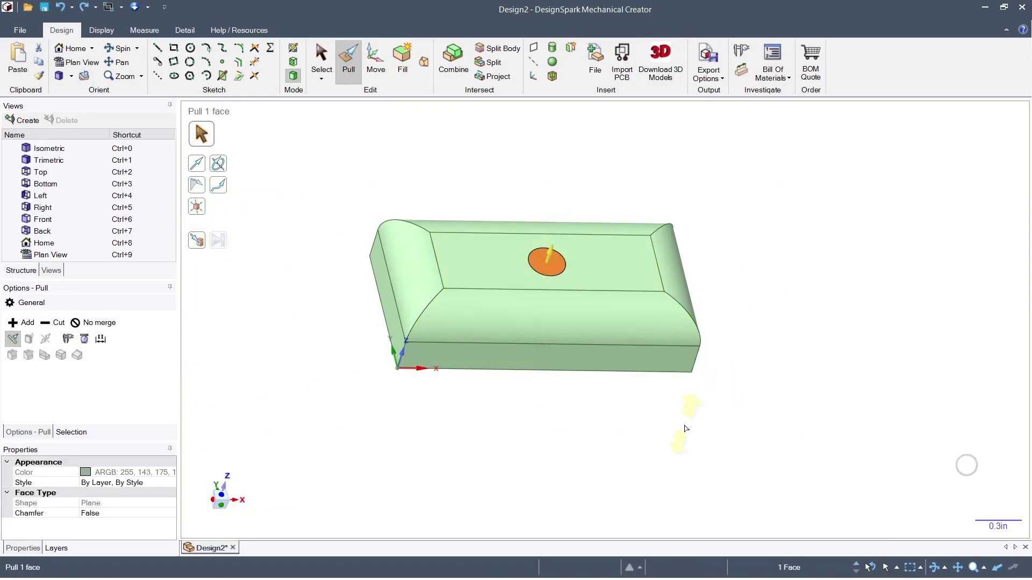
scroll(580, 430, "up", 2)
scroll(572, 418, "down", 2)
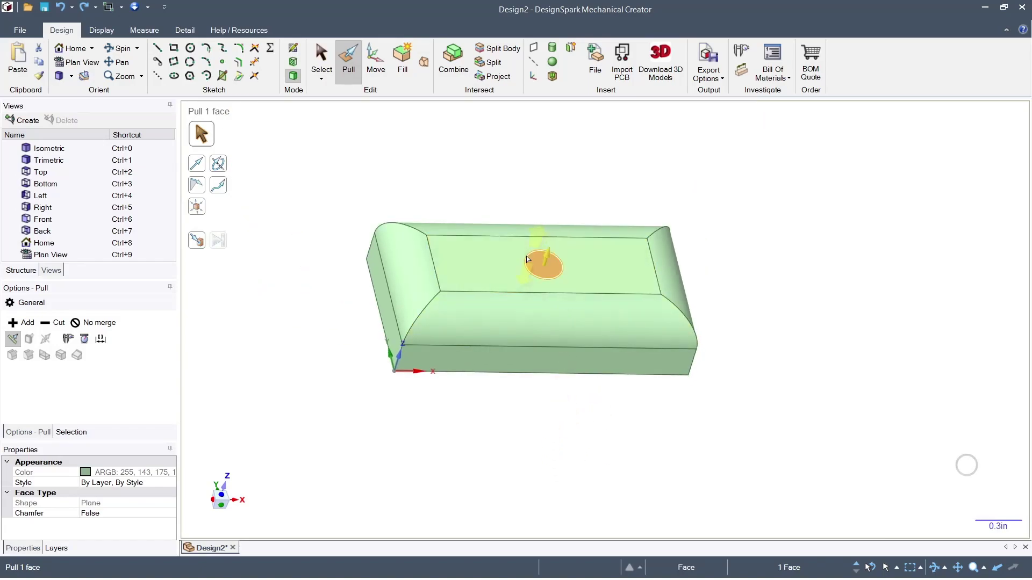
scroll(517, 264, "up", 2)
left_click(517, 264)
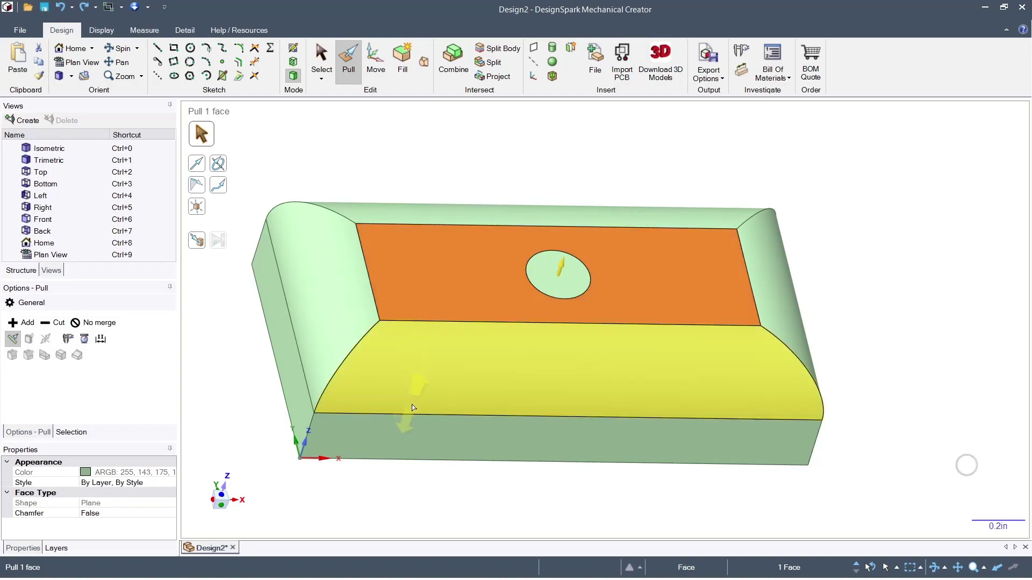
left_click(414, 431)
middle_click_drag(414, 441, 493, 371)
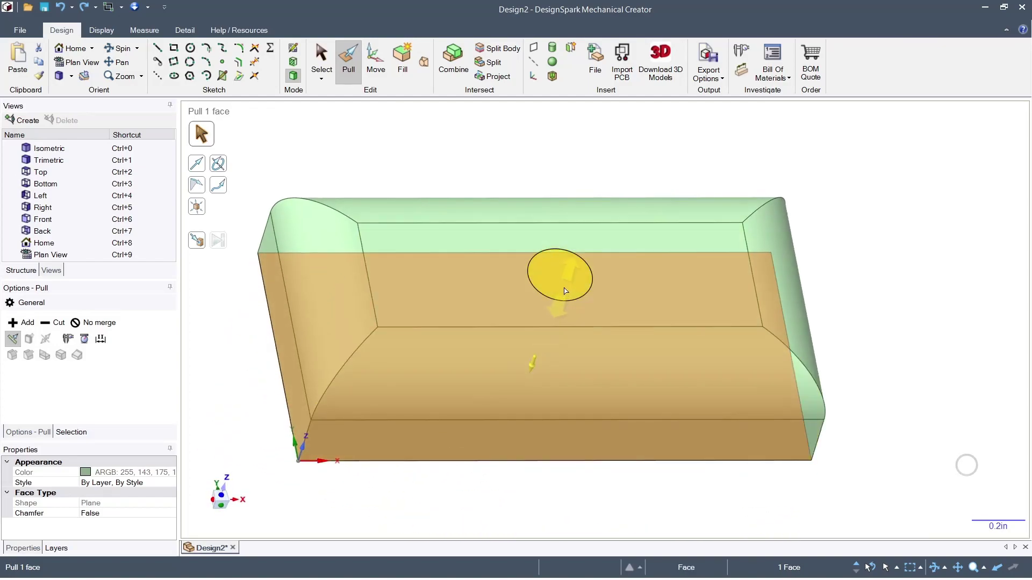
left_click(564, 287)
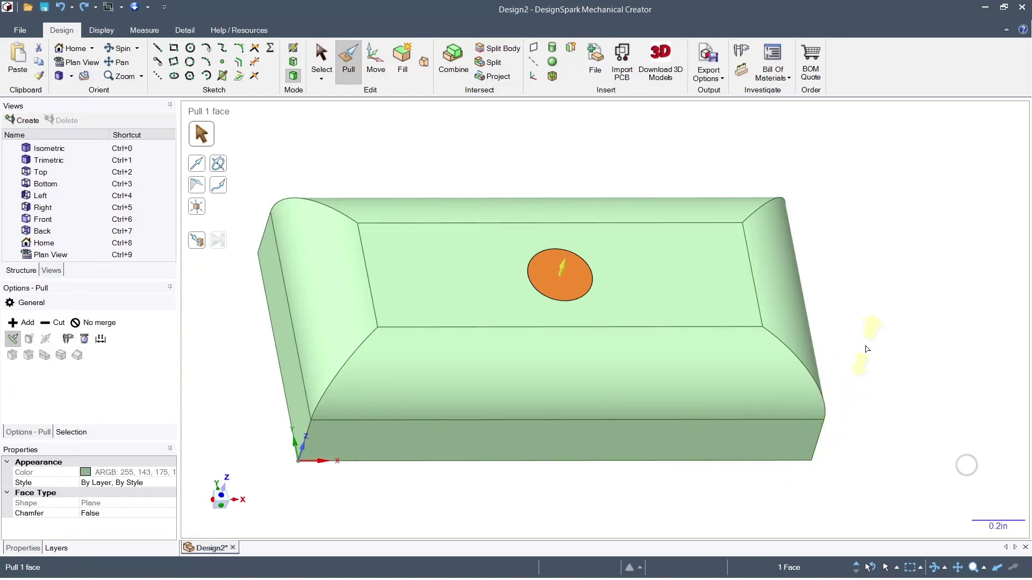
left_click(923, 250)
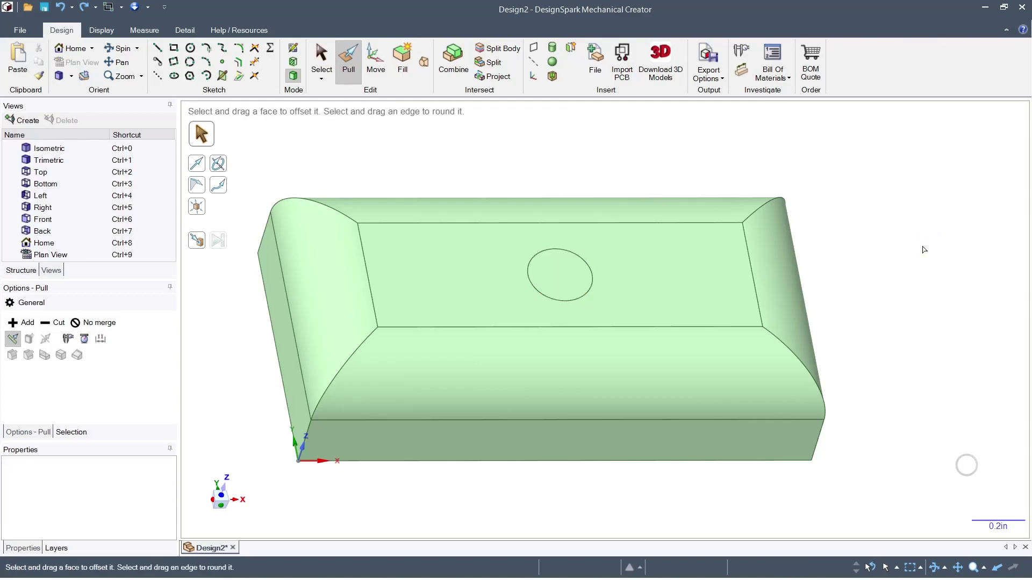
- Pull the circular region on the top face down through the whole block to cut a through hole
left_click(553, 274)
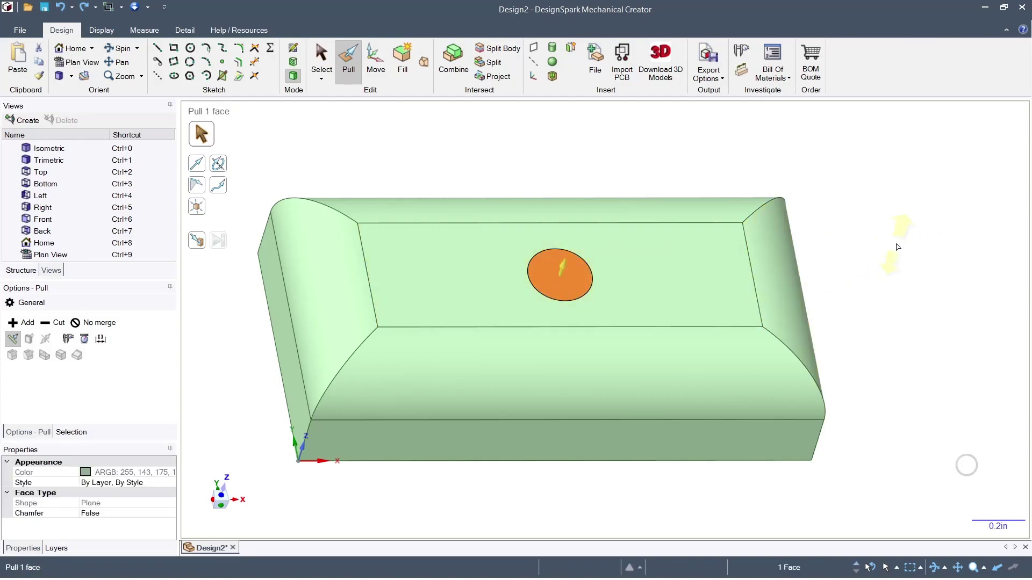
left_click_drag(897, 249, 878, 385)
key("ctrl+2")
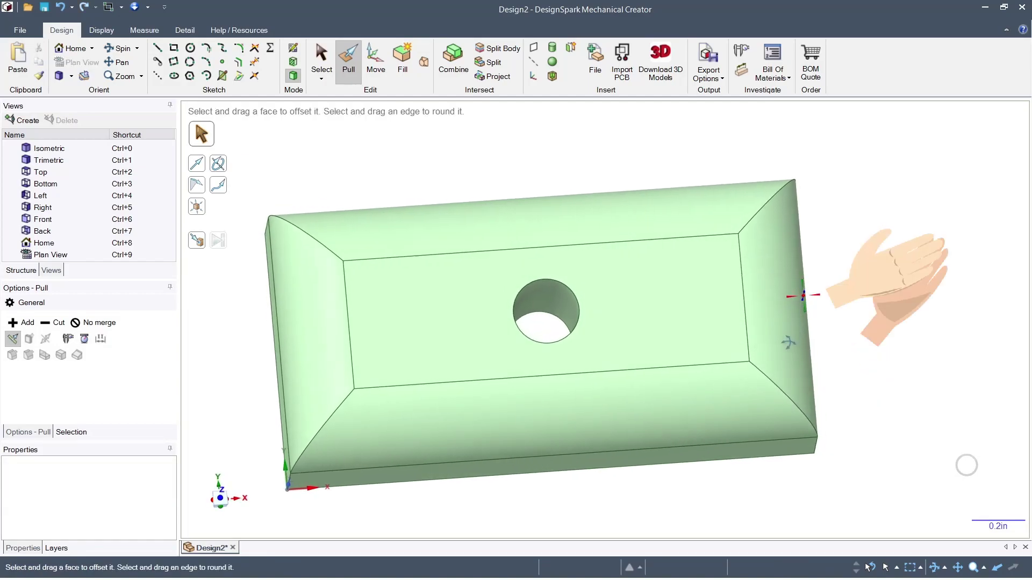
middle_click_drag(769, 367, 808, 152)
left_click(556, 242)
middle_click_drag(556, 242, 405, 396)
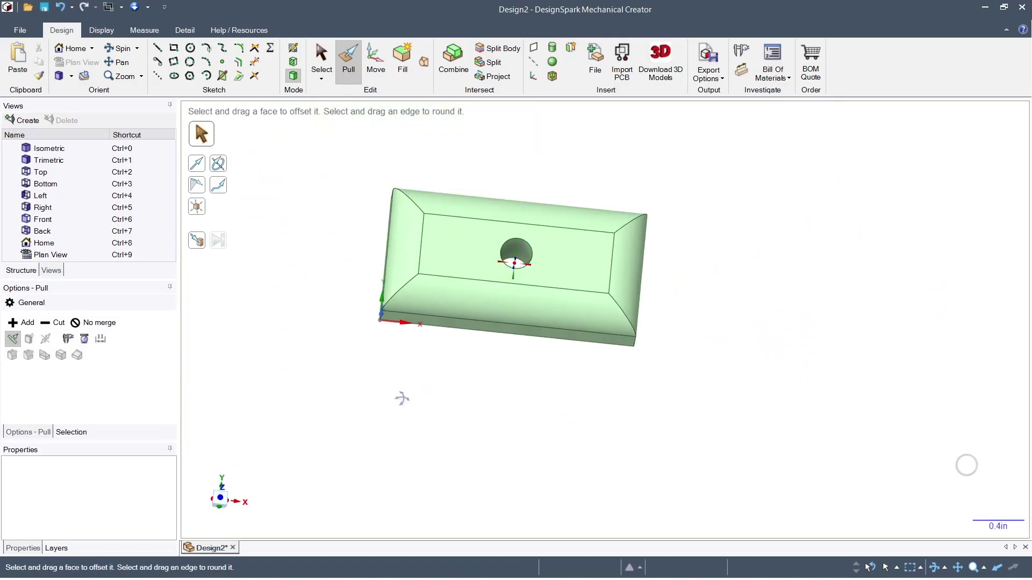
- Chamfer the top edge of the hole by pulling it to a setback of 0.1 in
scroll(484, 269, "up", 3)
left_click(522, 222)
left_click(472, 329)
middle_click_drag(522, 222, 525, 281)
scroll(543, 281, "up", 3)
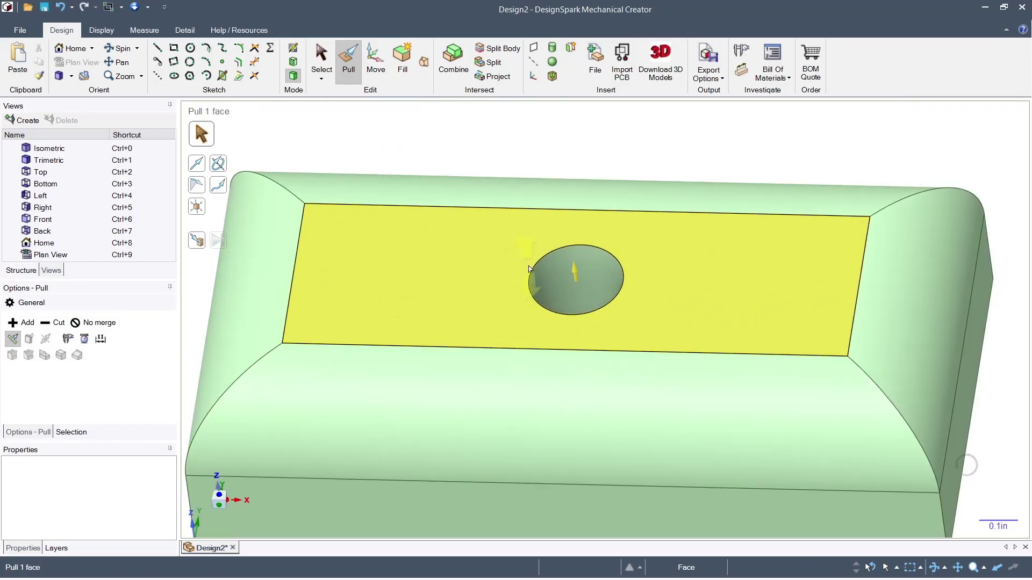
left_click(536, 267)
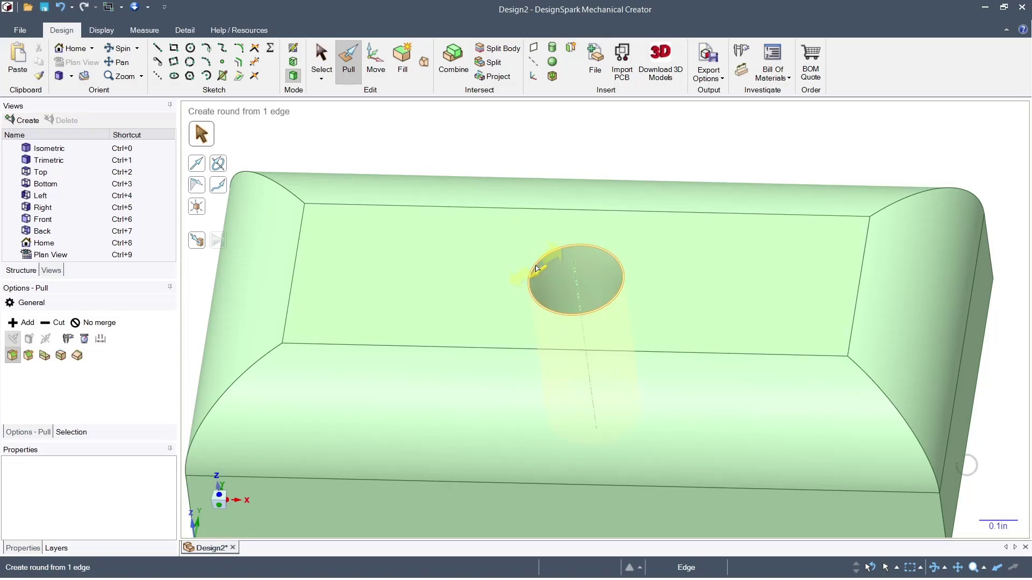
left_click(536, 267)
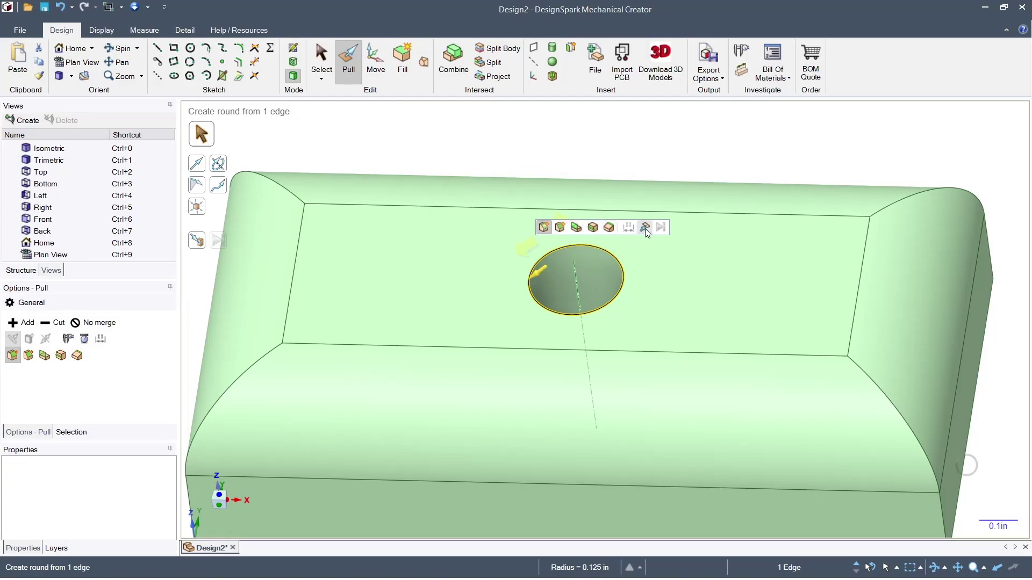
left_click(560, 228)
scroll(495, 235, "down", 2)
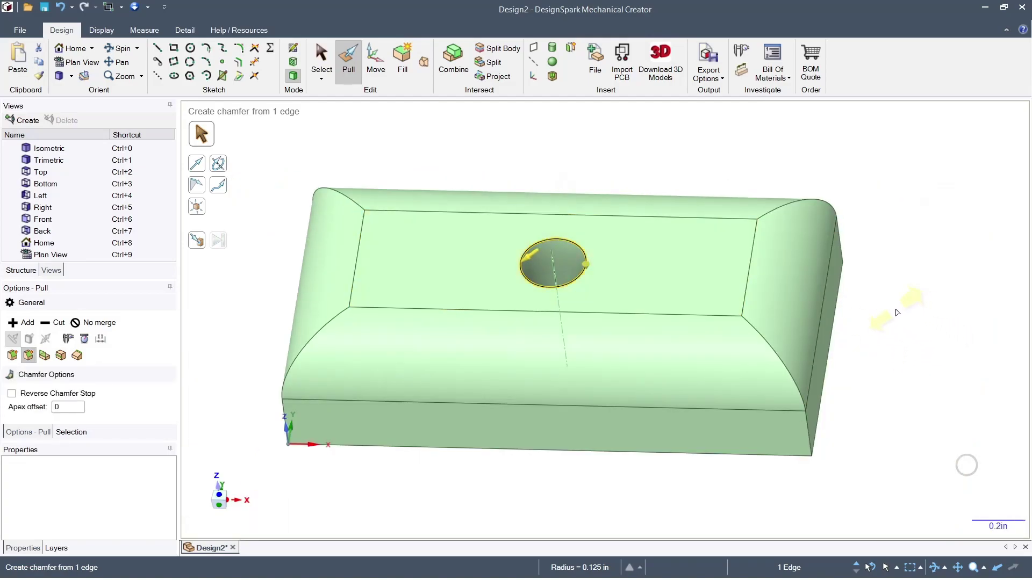
left_click_drag(896, 312, 885, 358)
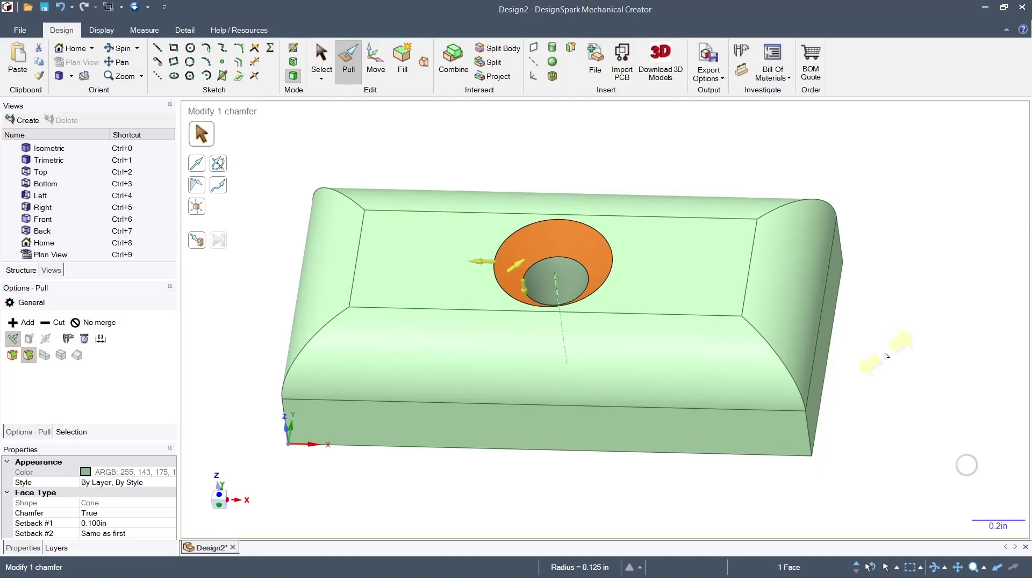
- Examine the chamfered through hole from several angles and clear the selection
middle_click_drag(624, 338, 703, 381)
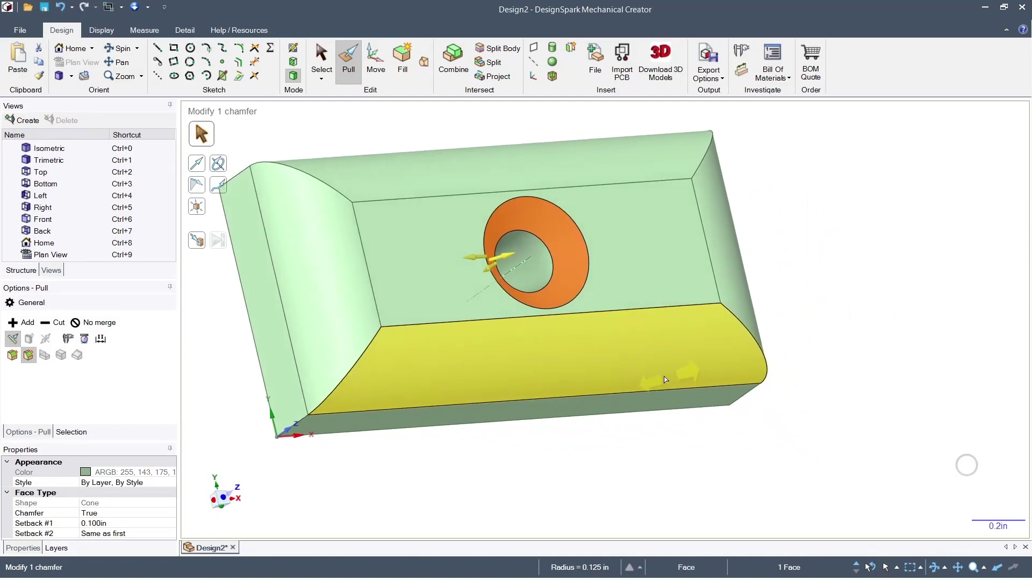
middle_click_drag(537, 301, 713, 442)
left_click(516, 344)
middle_click_drag(525, 340, 666, 397)
scroll(537, 376, "down", 2)
key("Escape")
scroll(548, 203, "up", 3)
middle_click_drag(537, 376, 528, 220)
left_click(410, 258)
middle_click_drag(410, 258, 446, 257)
key("Escape")
scroll(486, 430, "down", 2)
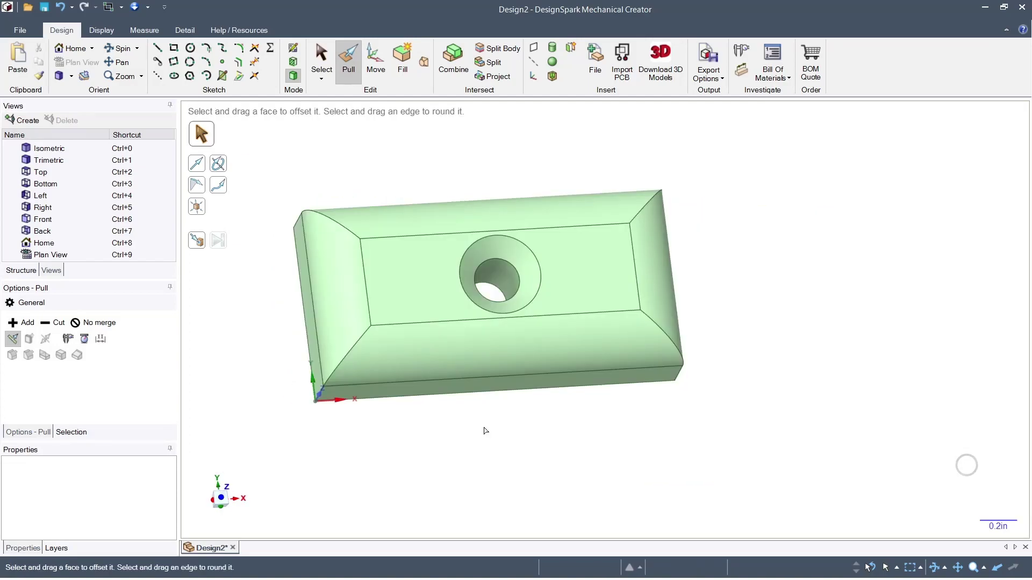